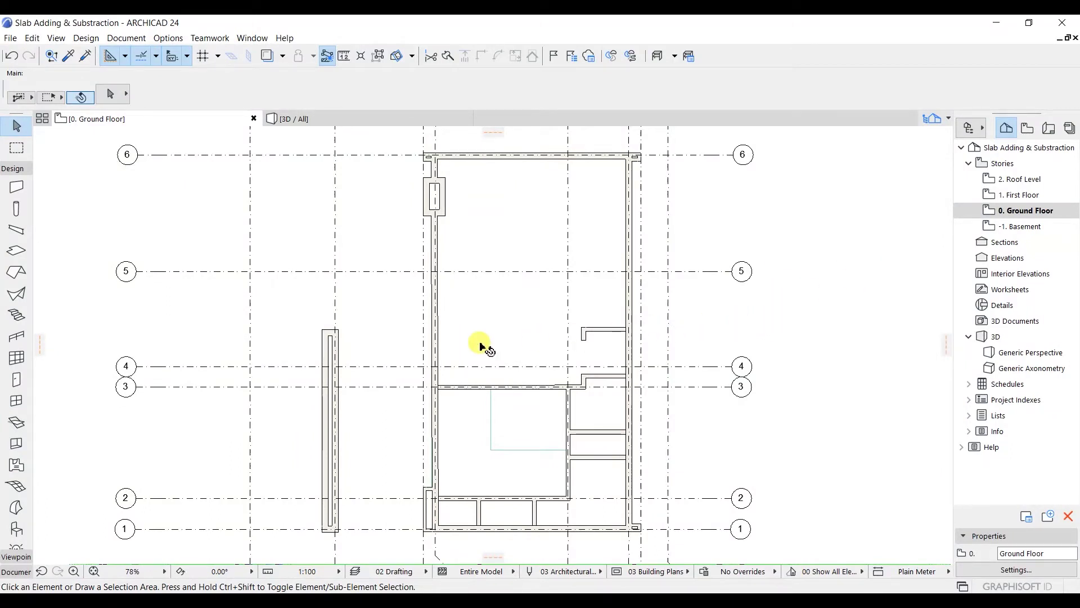
Activate the Slab tool on the 0. Ground Floor plan
{"action": "left_click", "coordinate": [17, 251]}
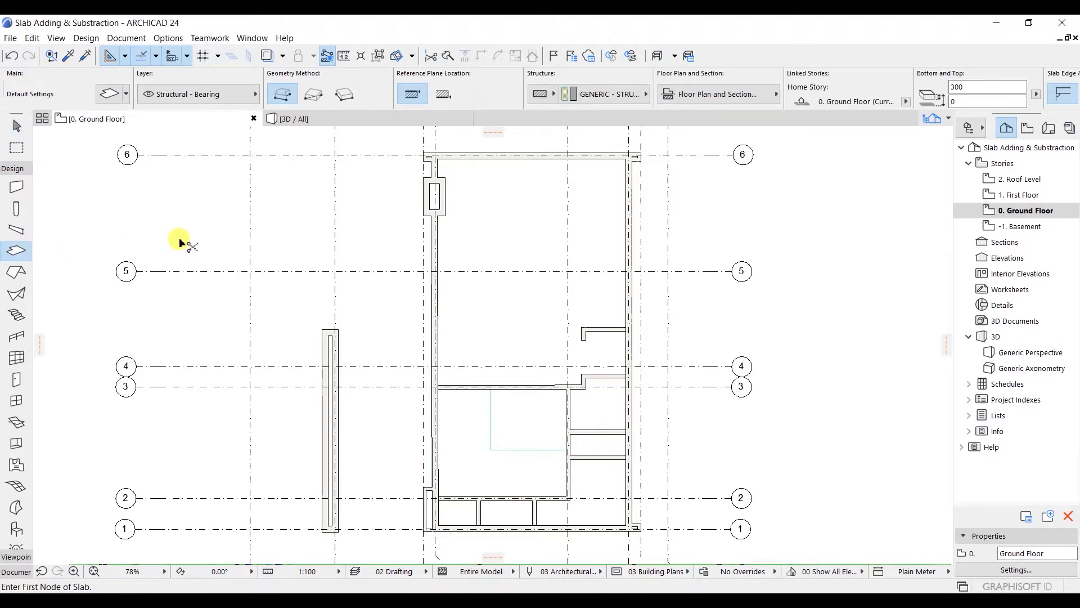
In Slab Default Settings, keep 250 thickness, set the offset to -50, and confirm
{"action": "key", "text": "ctrl+t"}
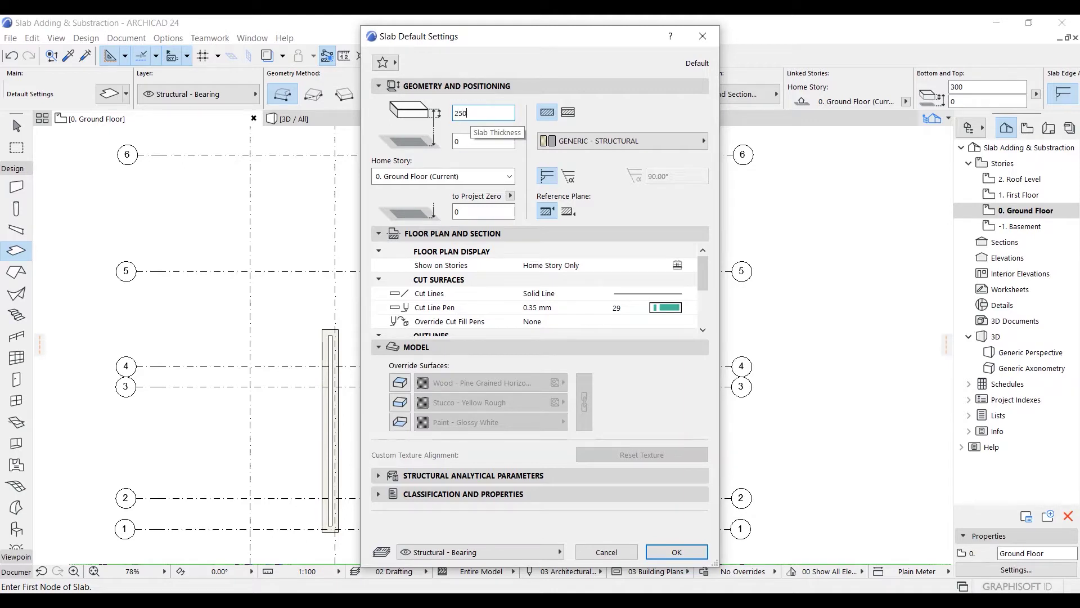
{"action": "left_click", "coordinate": [484, 146]}
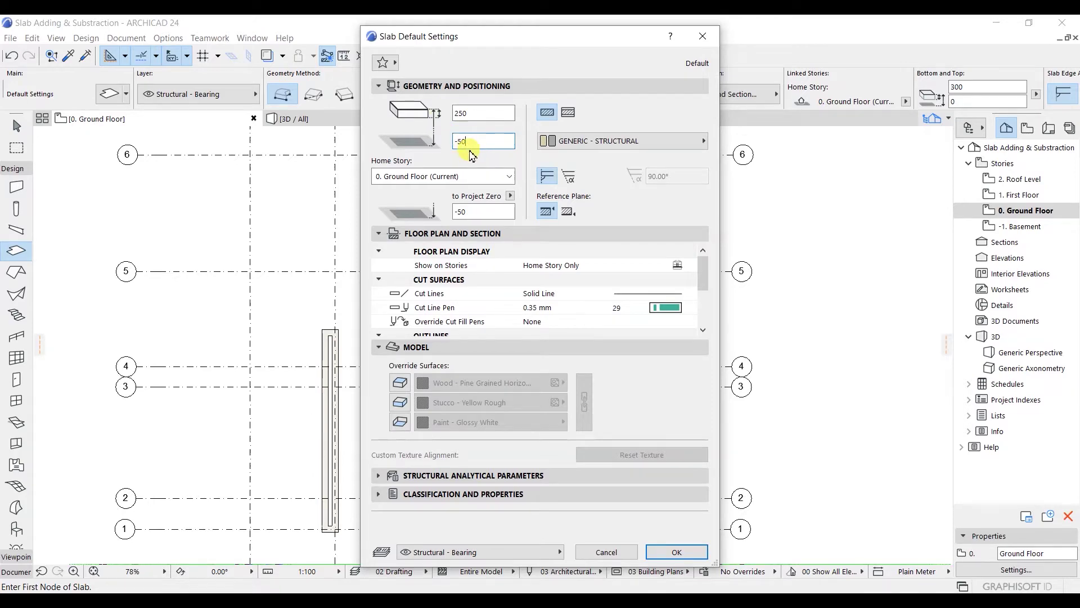
{"action": "left_click", "coordinate": [676, 552]}
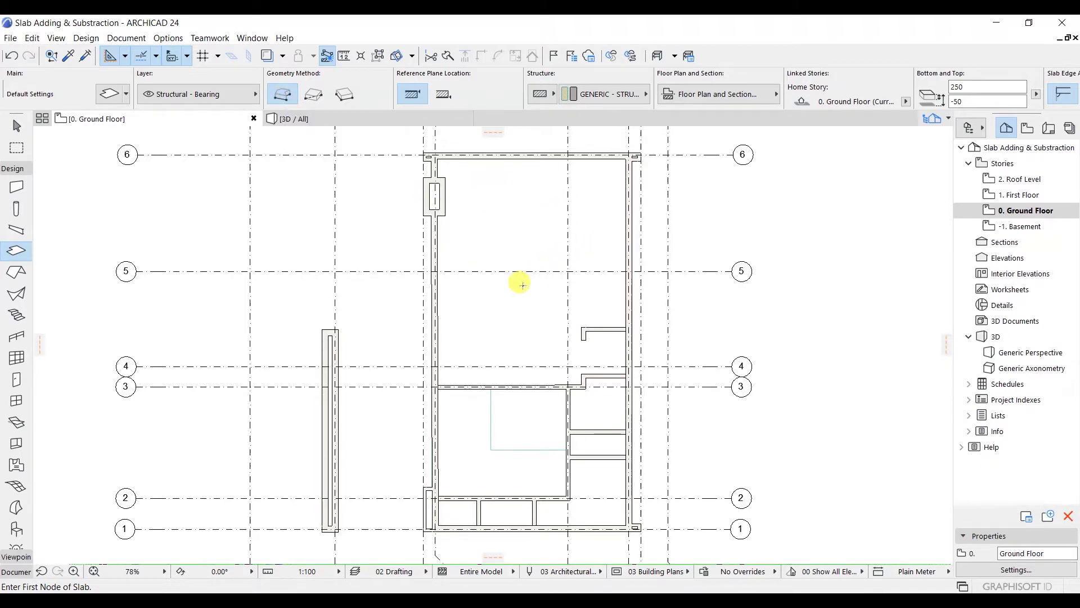
Start the slab outline at the top wall corner and place the next corner lower down
{"action": "scroll", "coordinate": [432, 216], "scroll_direction": "up", "scroll_amount": 5}
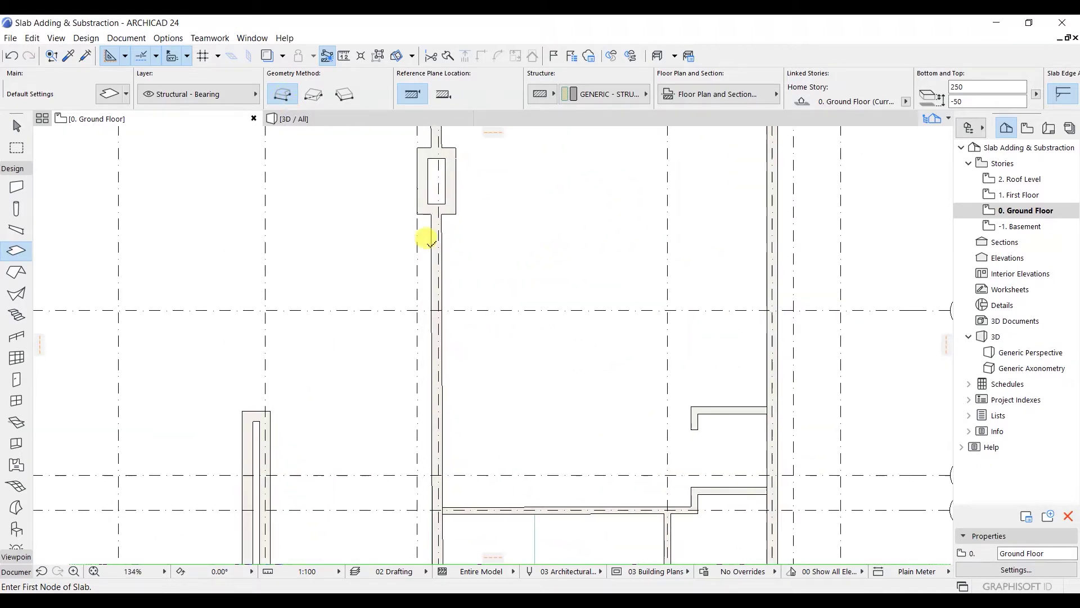
{"action": "left_click", "coordinate": [433, 208]}
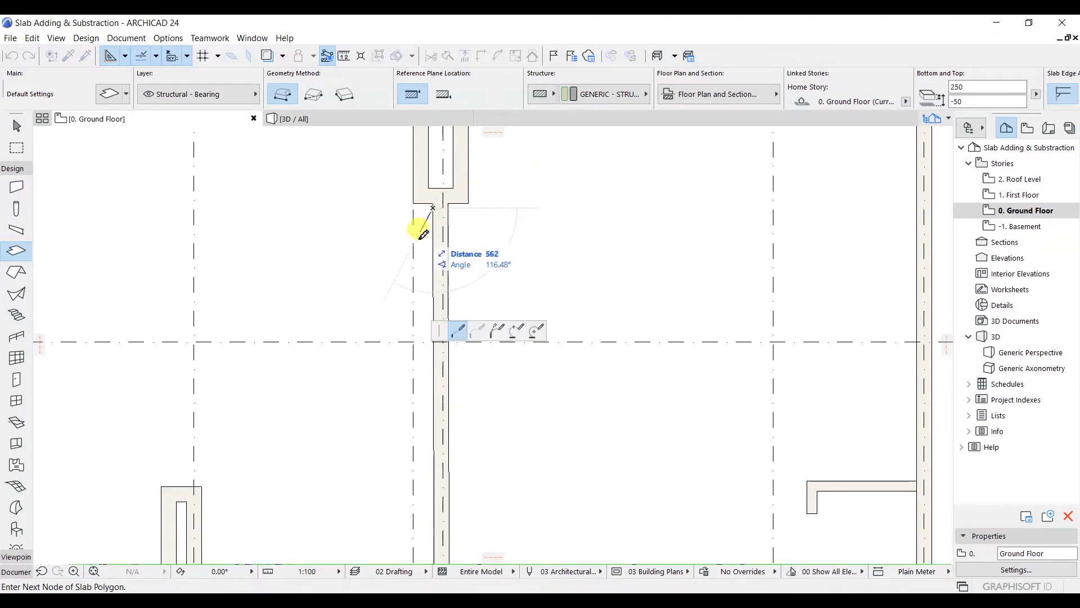
{"action": "key", "text": "Escape"}
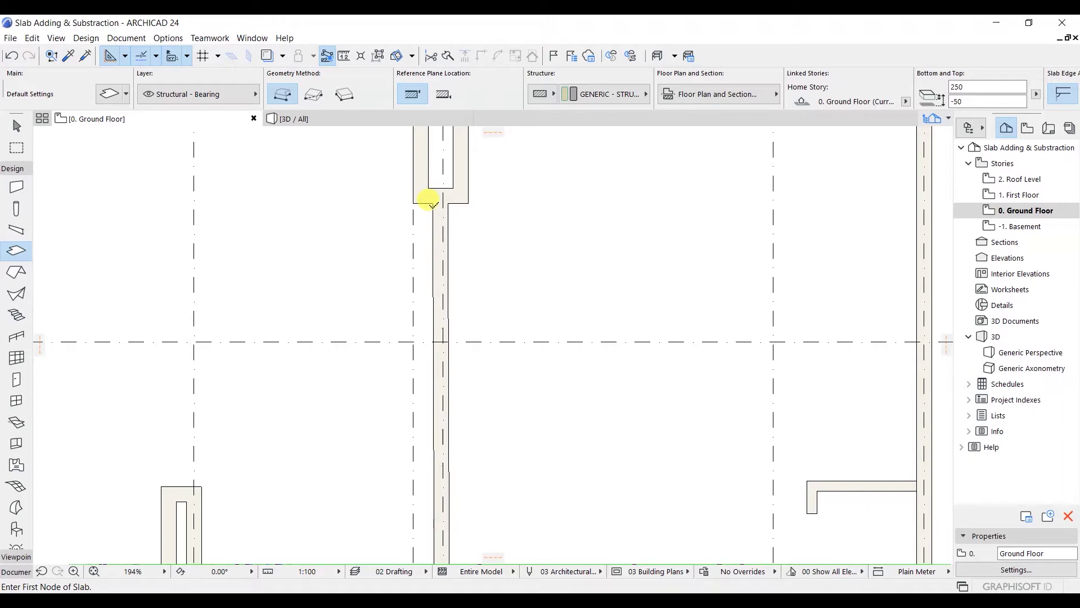
{"action": "left_click", "coordinate": [432, 204]}
{"action": "scroll", "coordinate": [382, 366], "scroll_direction": "down", "scroll_amount": 2}
{"action": "middle_click_drag", "start_coordinate": [395, 402], "coordinate": [386, 242]}
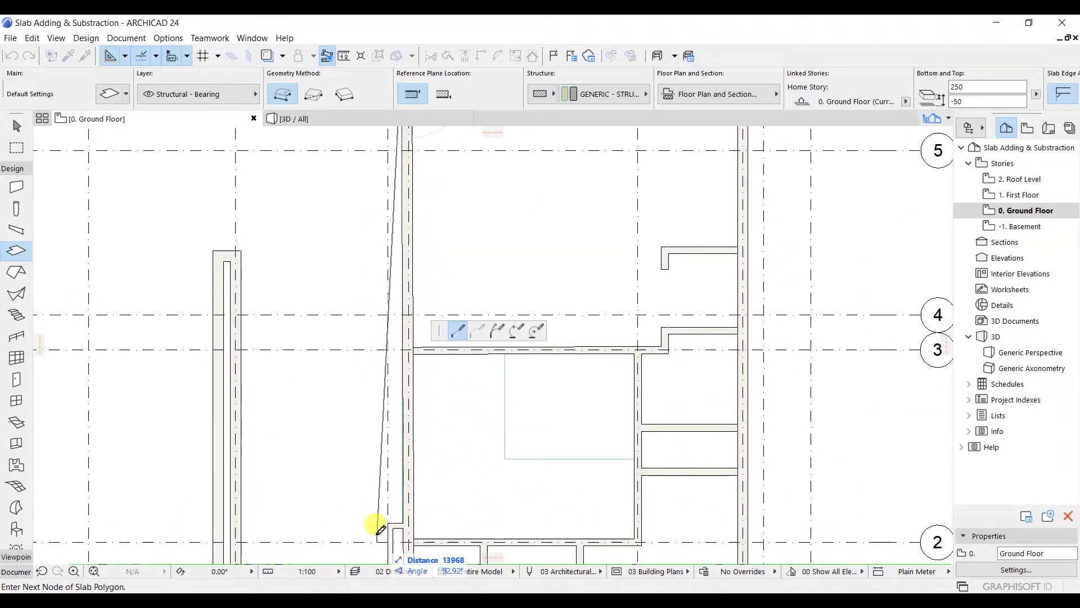
{"action": "middle_click_drag", "start_coordinate": [373, 519], "coordinate": [374, 337]}
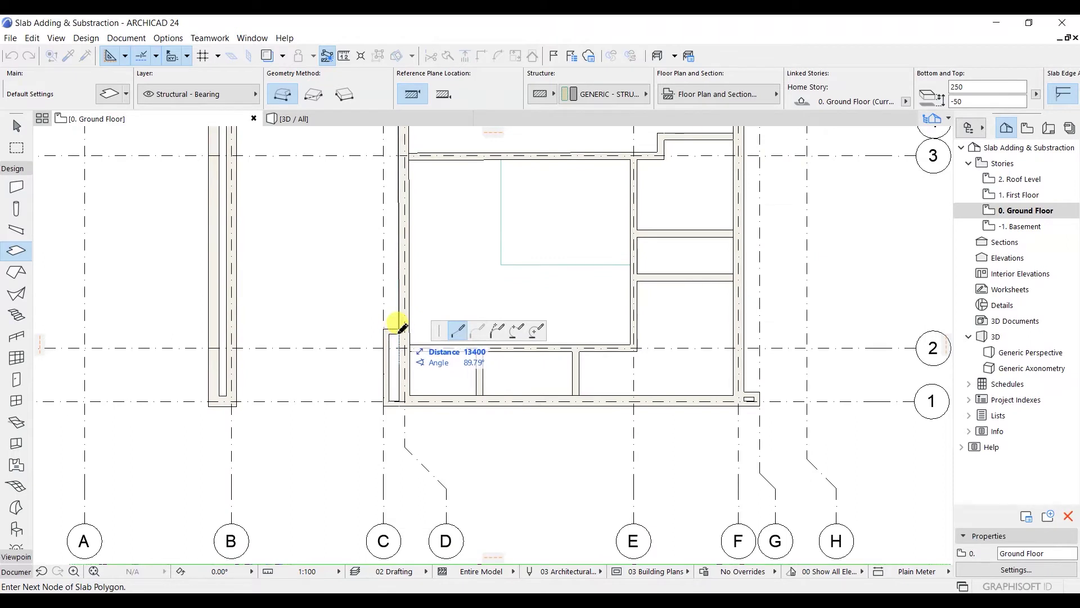
{"action": "scroll", "coordinate": [394, 325], "scroll_direction": "up", "scroll_amount": 4}
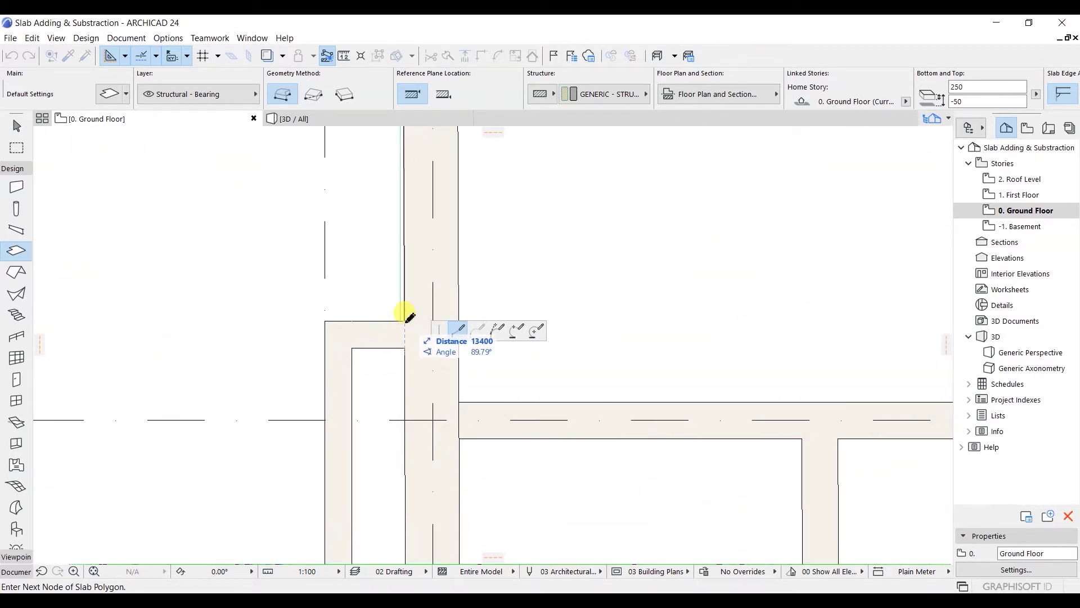
{"action": "left_click", "coordinate": [405, 320]}
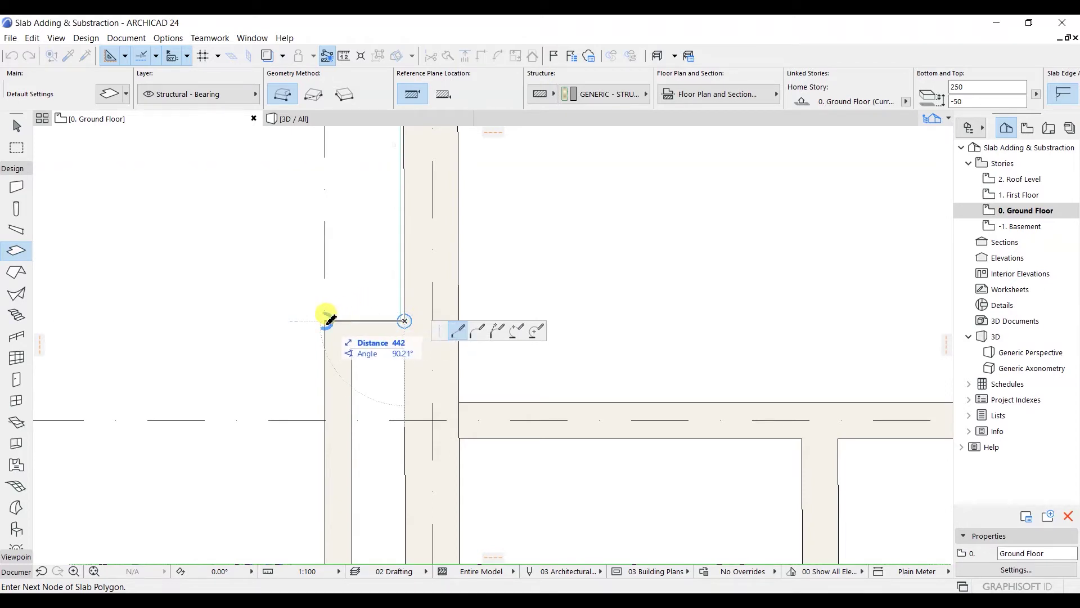
Place slab corners at the wall's outer edge and the lower outer wall corner
{"action": "left_click", "coordinate": [326, 321]}
{"action": "middle_click_drag", "start_coordinate": [320, 405], "coordinate": [321, 290]}
{"action": "scroll", "coordinate": [320, 290], "scroll_direction": "down", "scroll_amount": 1}
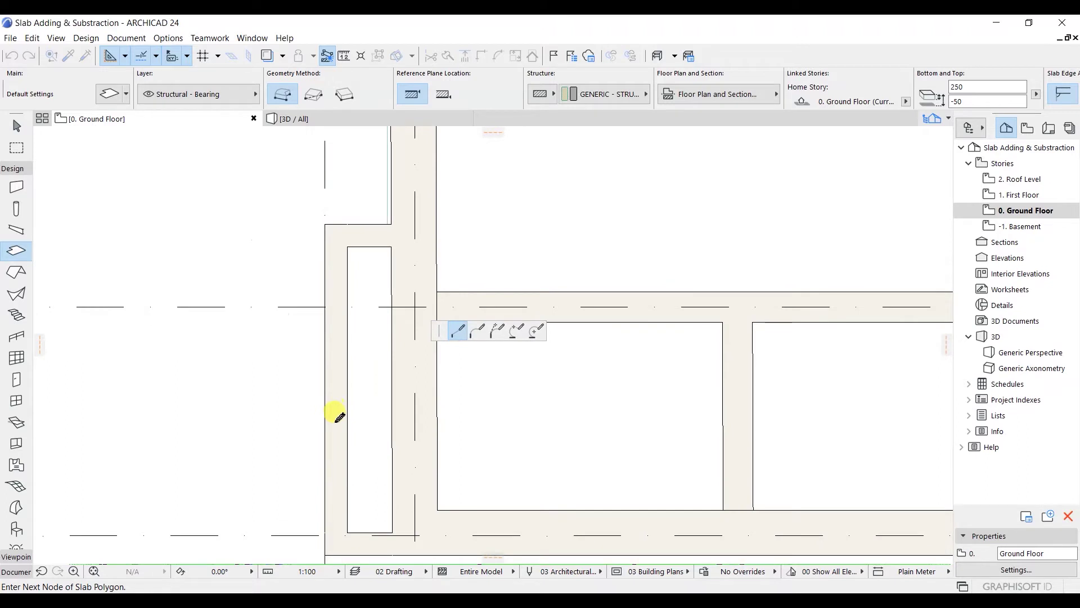
{"action": "middle_click_drag", "start_coordinate": [339, 417], "coordinate": [314, 321]}
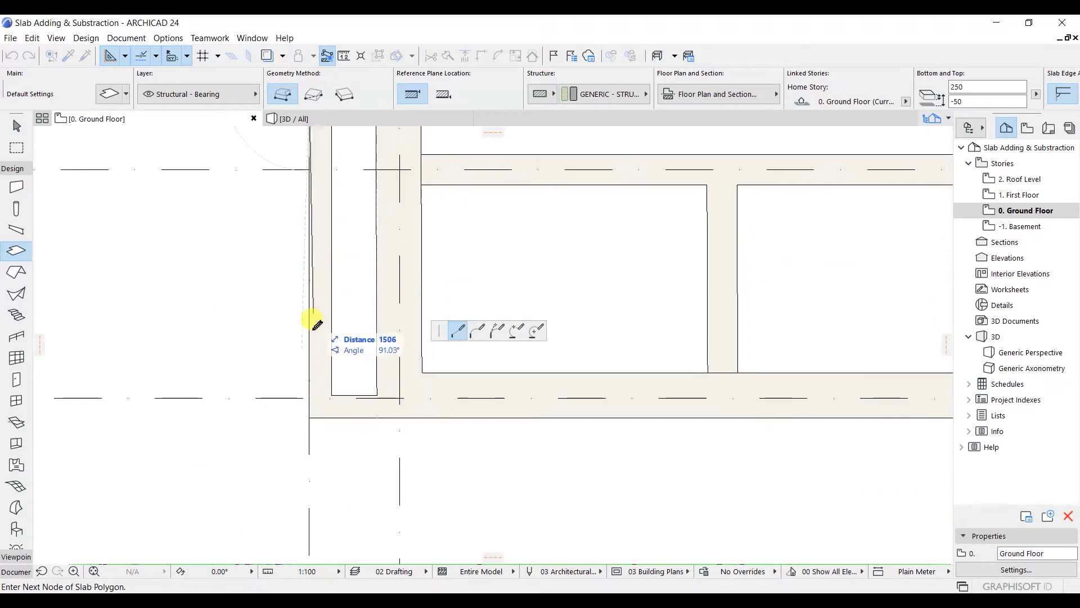
{"action": "left_click", "coordinate": [311, 417]}
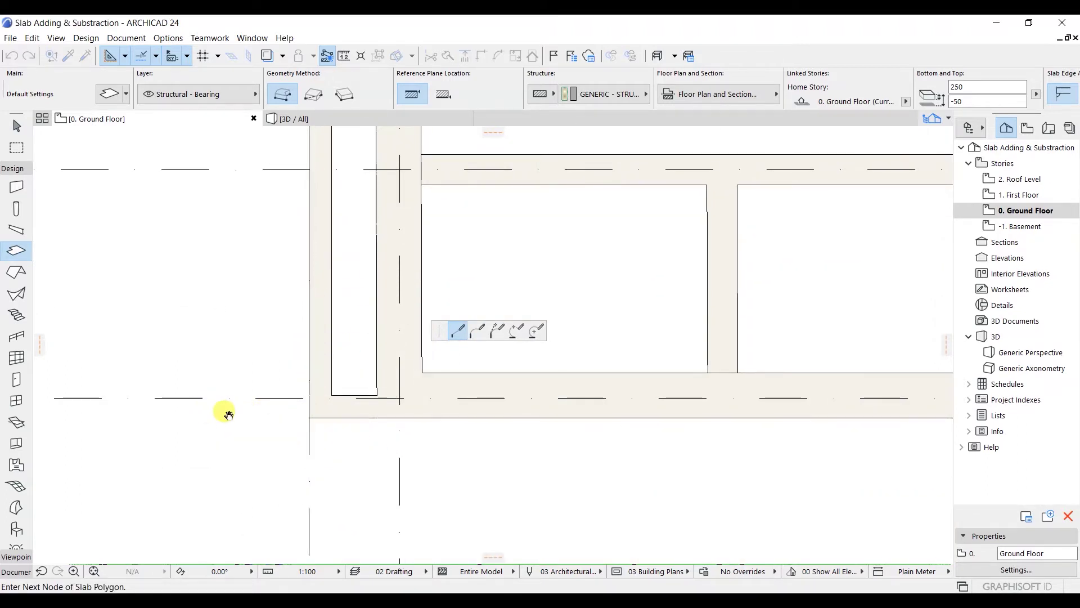
{"action": "scroll", "coordinate": [228, 415], "scroll_direction": "down", "scroll_amount": 1}
{"action": "middle_click_drag", "start_coordinate": [228, 414], "coordinate": [372, 367]}
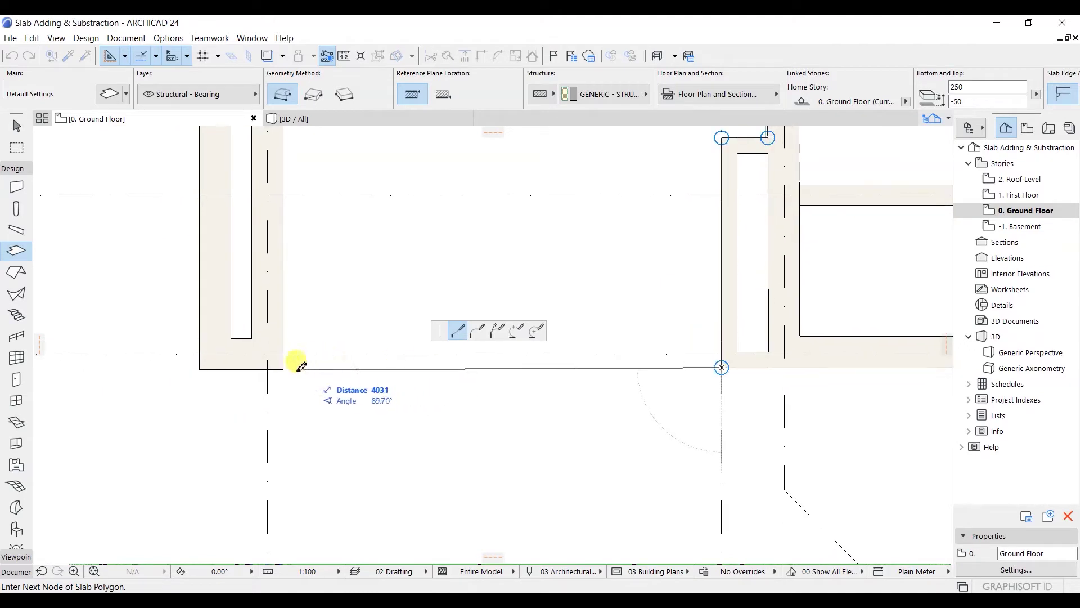
Add slab corners at the left wall end and at the top of that wall end
{"action": "left_click", "coordinate": [203, 367]}
{"action": "middle_click_drag", "start_coordinate": [224, 248], "coordinate": [204, 490]}
{"action": "scroll", "coordinate": [180, 285], "scroll_direction": "down", "scroll_amount": 3}
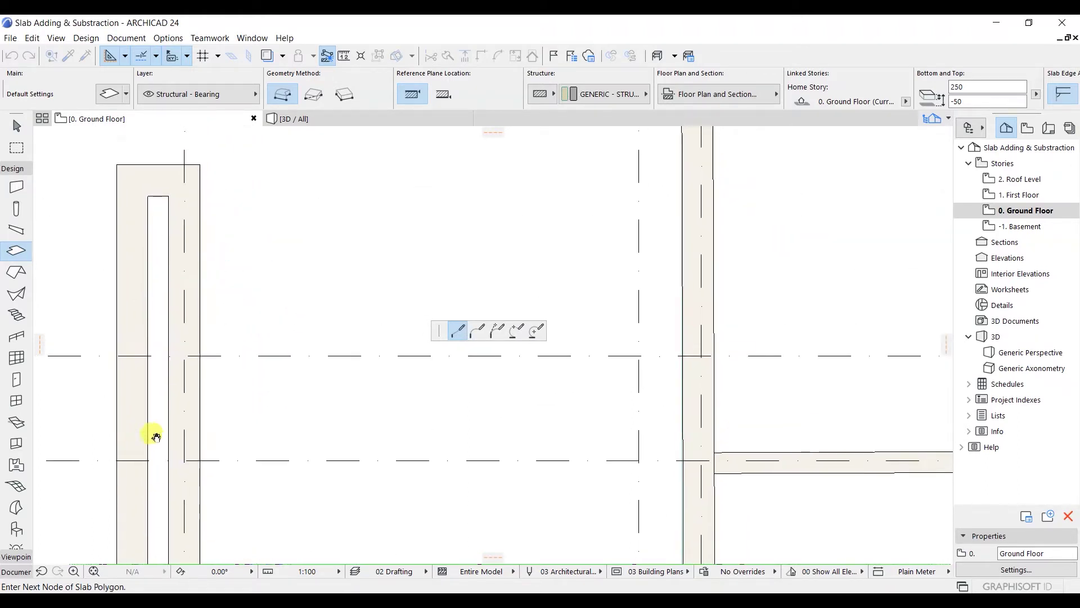
{"action": "left_click", "coordinate": [125, 214]}
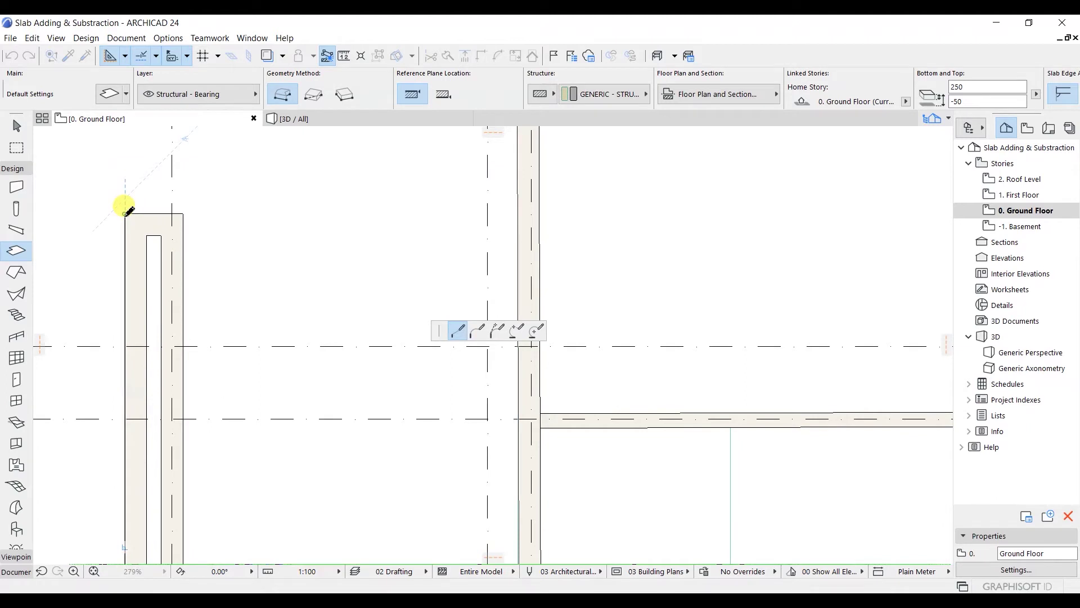
{"action": "middle_click_drag", "start_coordinate": [444, 203], "coordinate": [242, 211]}
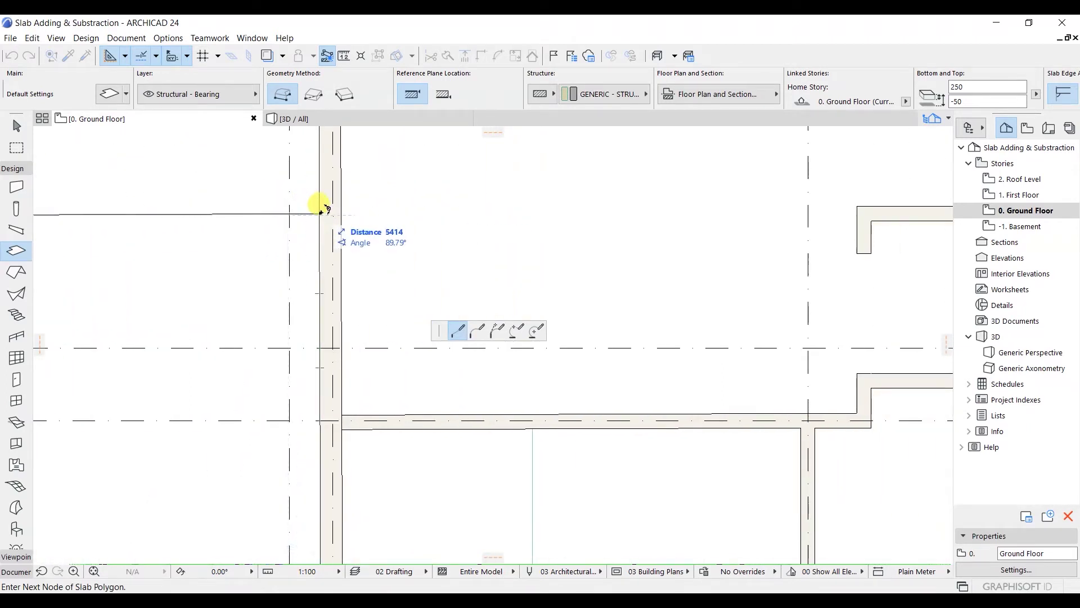
{"action": "scroll", "coordinate": [322, 210], "scroll_direction": "down", "scroll_amount": 2}
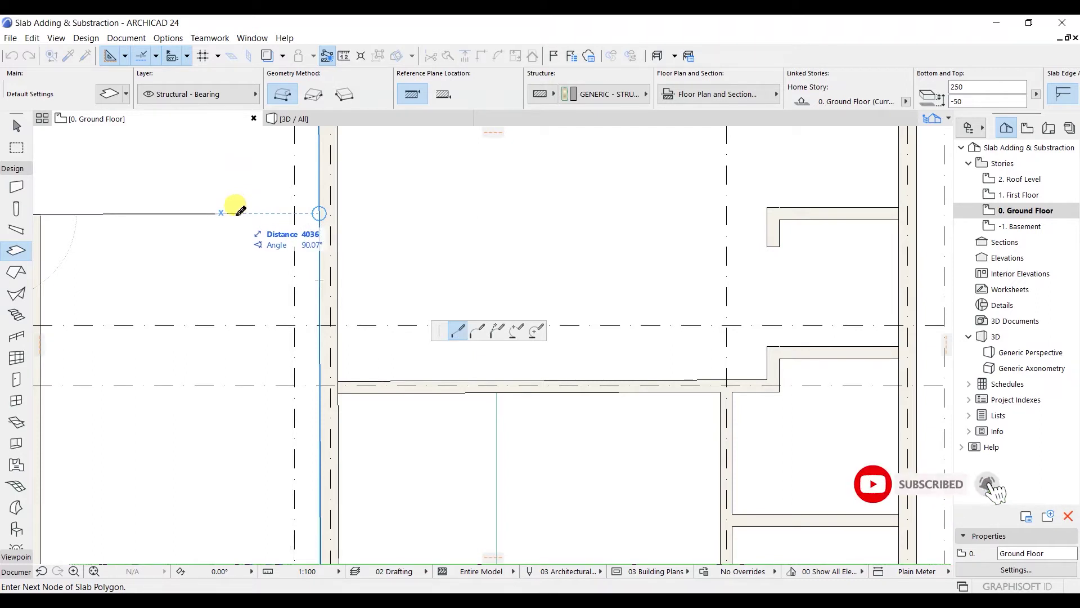
Place a corner on the guide line, then close the slab outline at its starting corner
{"action": "key", "text": "Tab"}
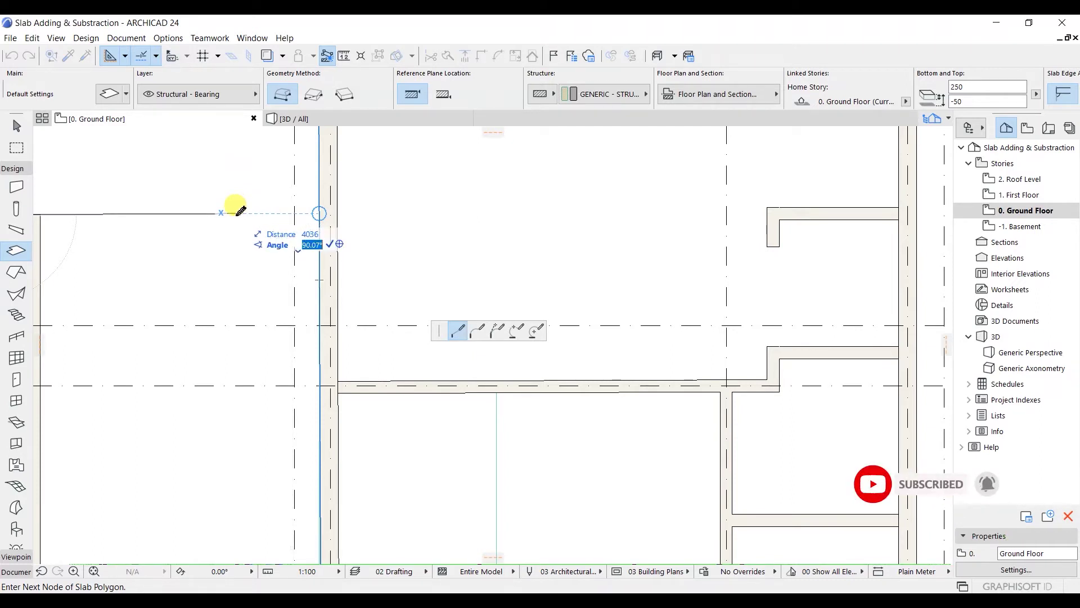
{"action": "type", "text": "90"}
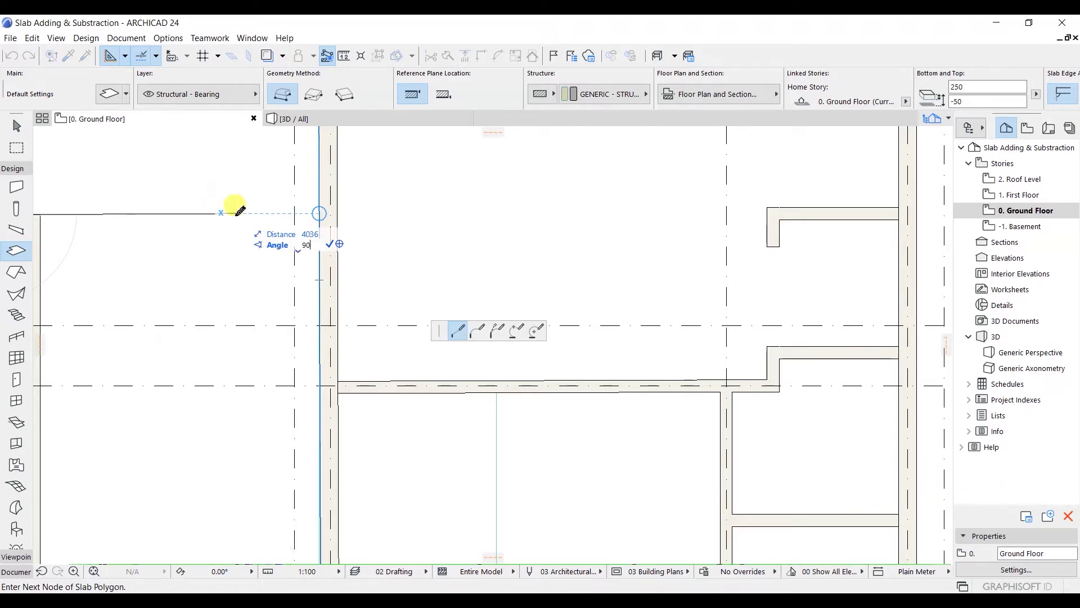
{"action": "key", "text": "Escape"}
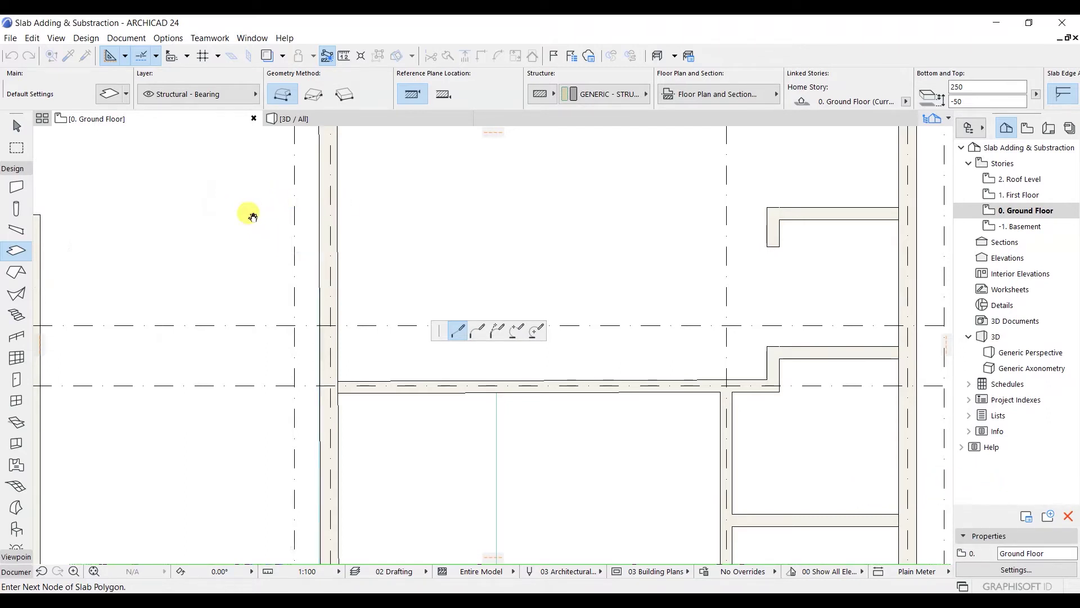
{"action": "left_click", "coordinate": [319, 213]}
{"action": "scroll", "coordinate": [314, 186], "scroll_direction": "up", "scroll_amount": 3}
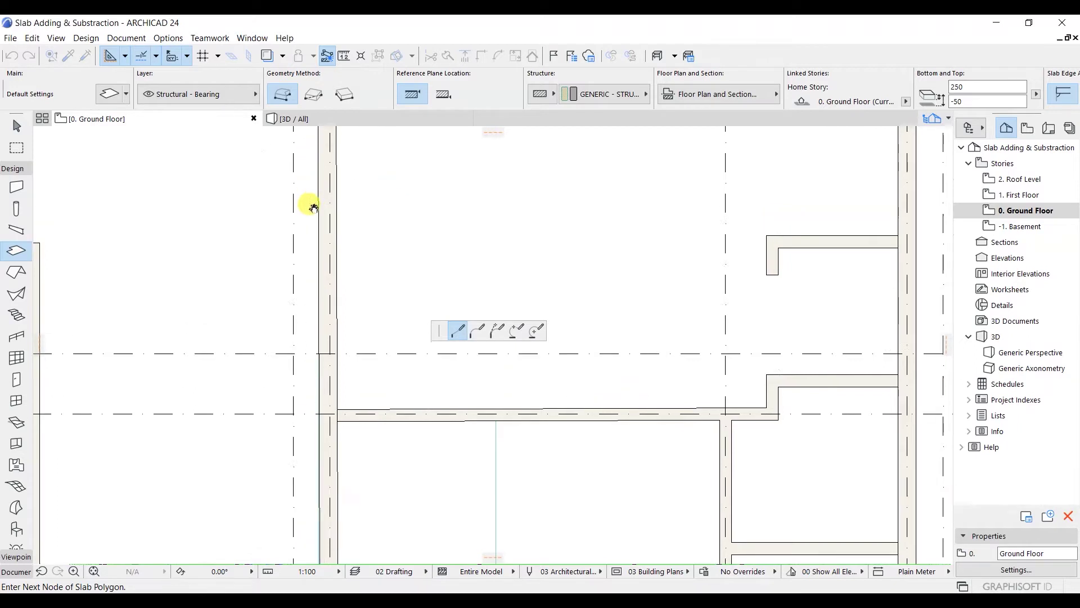
{"action": "scroll", "coordinate": [310, 231], "scroll_direction": "up", "scroll_amount": 3}
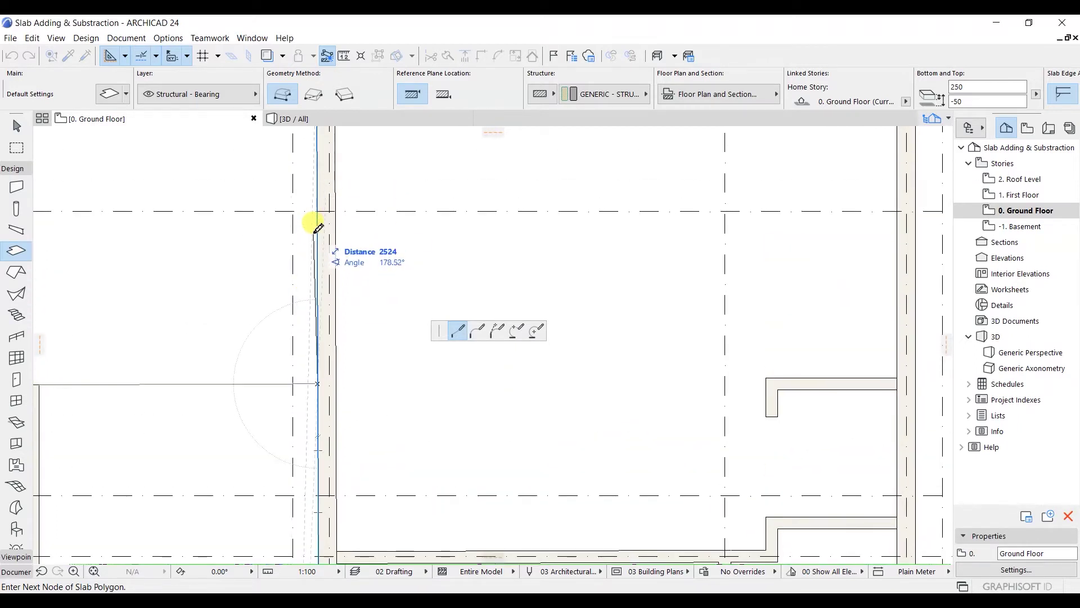
{"action": "scroll", "coordinate": [299, 290], "scroll_direction": "up", "scroll_amount": 8}
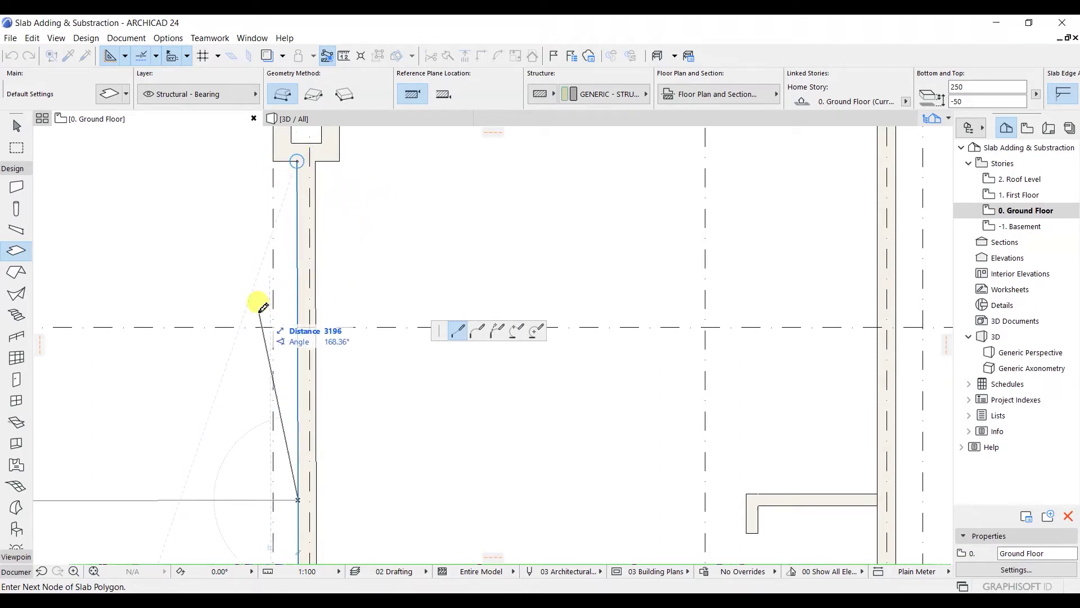
{"action": "left_click", "coordinate": [297, 161]}
{"action": "scroll", "coordinate": [417, 308], "scroll_direction": "down", "scroll_amount": 5}
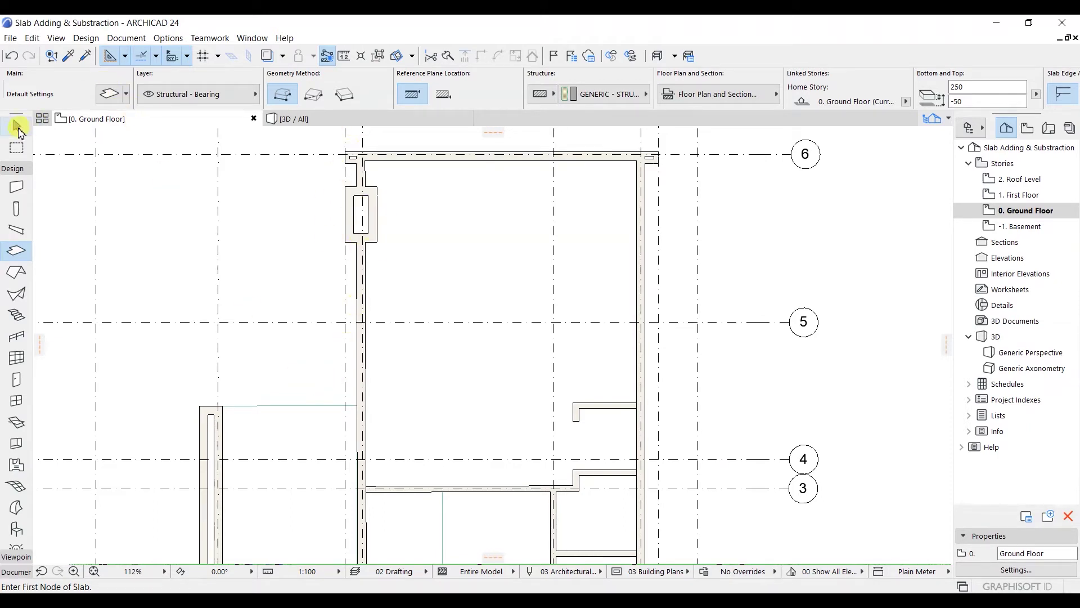
Select the new 250-thick ground-floor slab and open the pet palette on its top edge
{"action": "left_click", "coordinate": [17, 127]}
{"action": "left_click", "coordinate": [285, 433]}
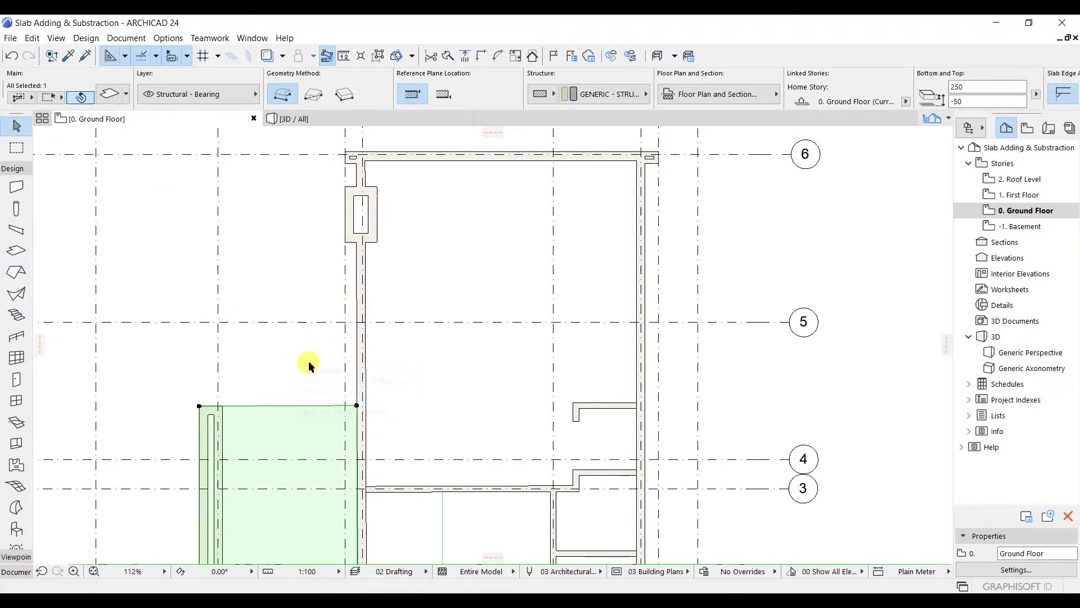
{"action": "scroll", "coordinate": [299, 282], "scroll_direction": "down", "scroll_amount": 3}
{"action": "scroll", "coordinate": [316, 346], "scroll_direction": "up", "scroll_amount": 2}
{"action": "scroll", "coordinate": [318, 379], "scroll_direction": "down", "scroll_amount": 2}
{"action": "scroll", "coordinate": [319, 325], "scroll_direction": "up", "scroll_amount": 3}
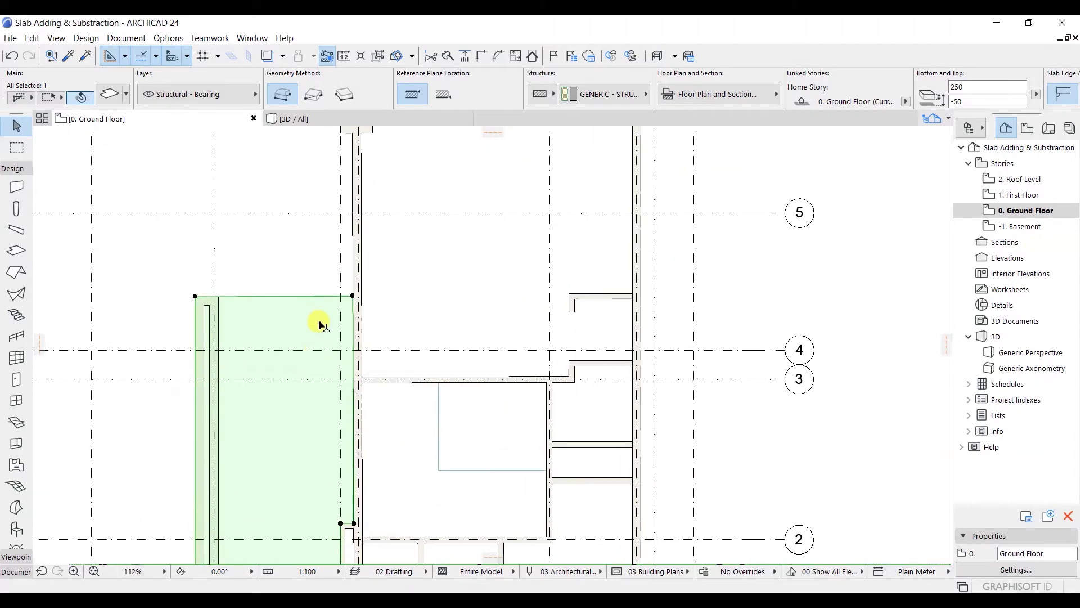
{"action": "middle_click_drag", "start_coordinate": [357, 271], "coordinate": [356, 319]}
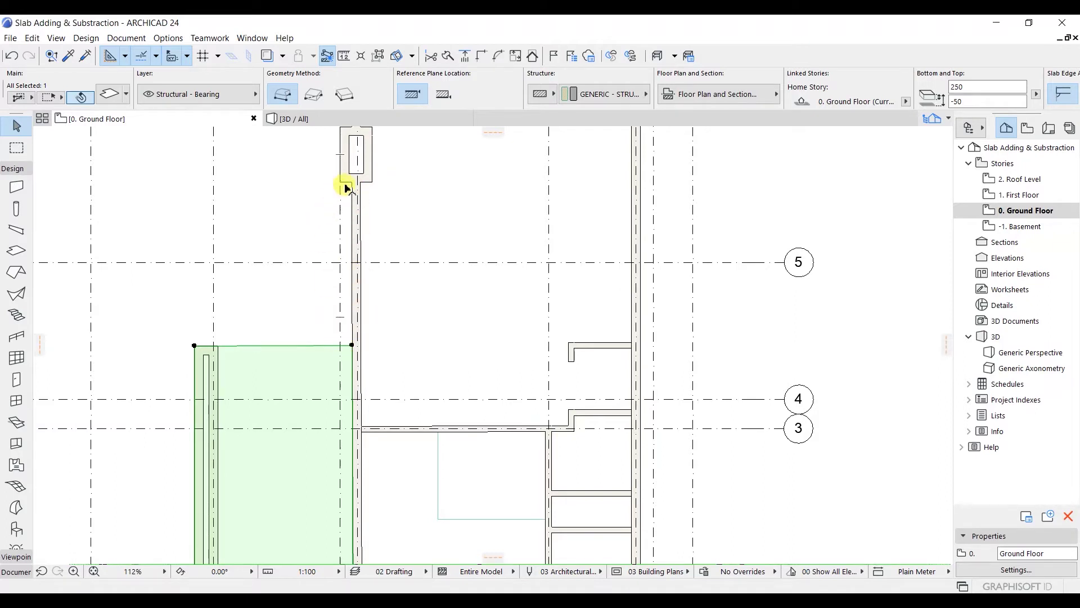
{"action": "left_click", "coordinate": [306, 347]}
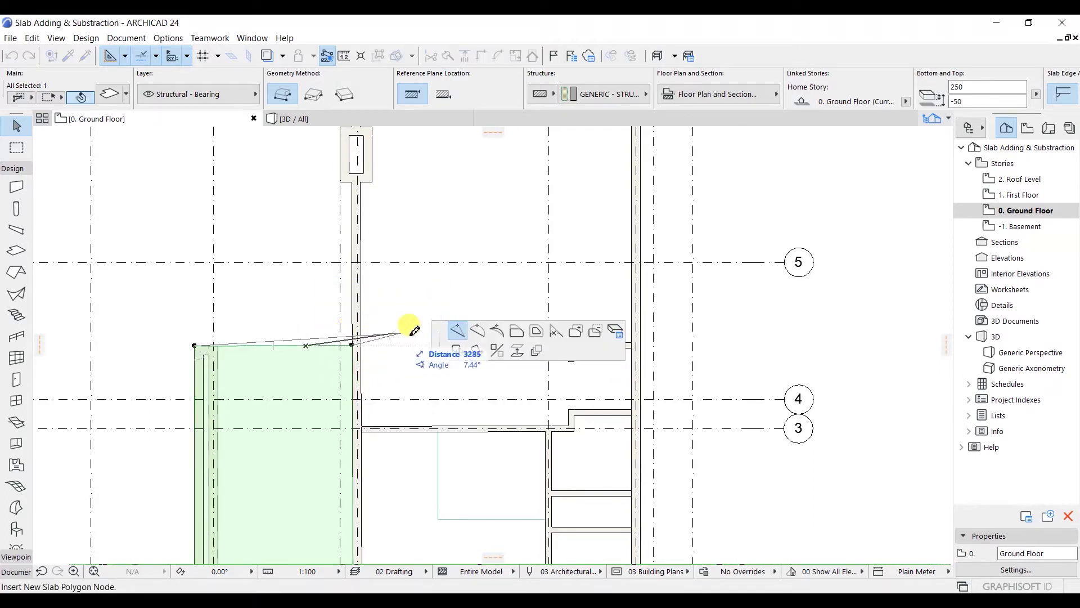
Use Add to Polygon to add a narrow strip along the wall past grid line 5
{"action": "left_click", "coordinate": [577, 334]}
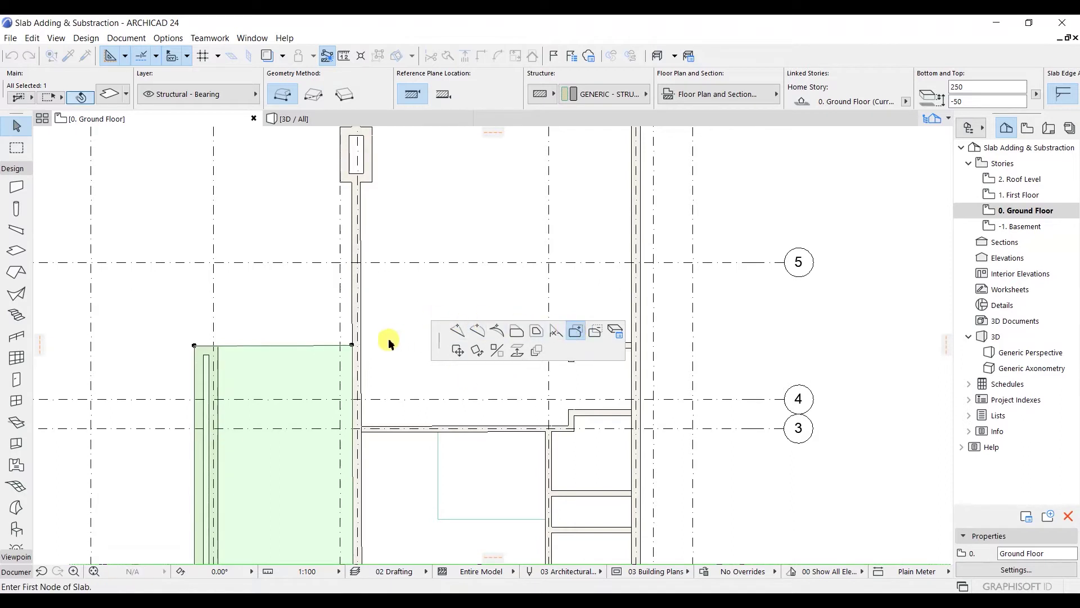
{"action": "left_click", "coordinate": [353, 345]}
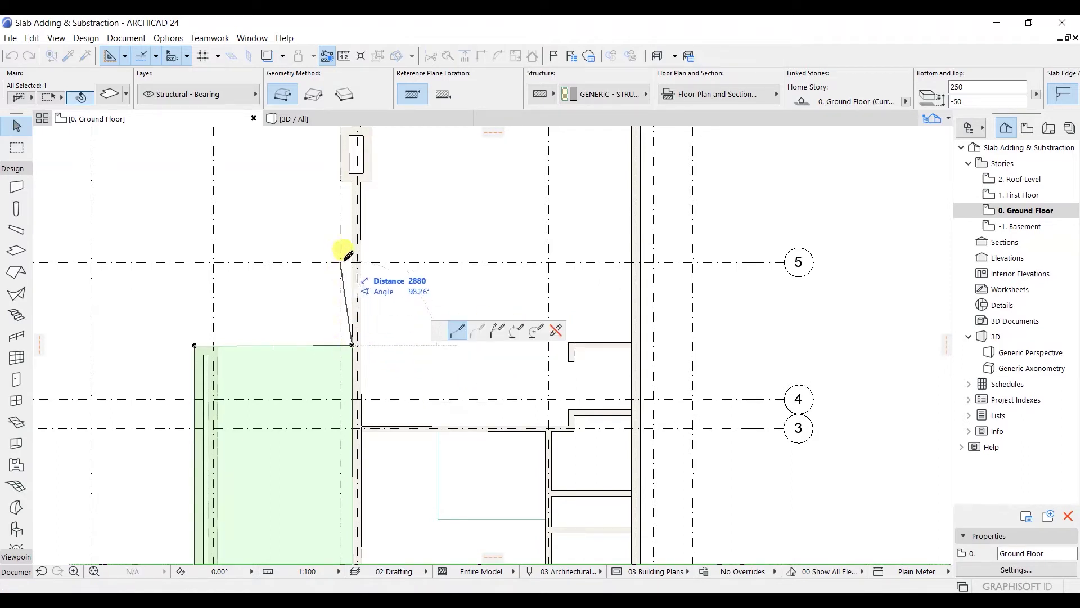
{"action": "left_click", "coordinate": [353, 182]}
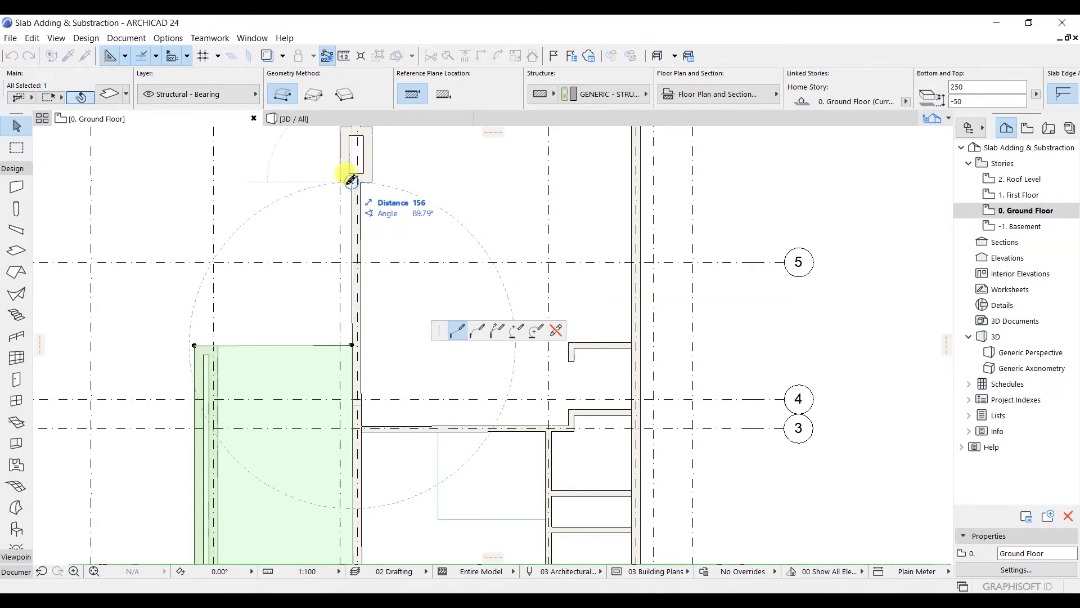
{"action": "scroll", "coordinate": [347, 180], "scroll_direction": "up", "scroll_amount": 3}
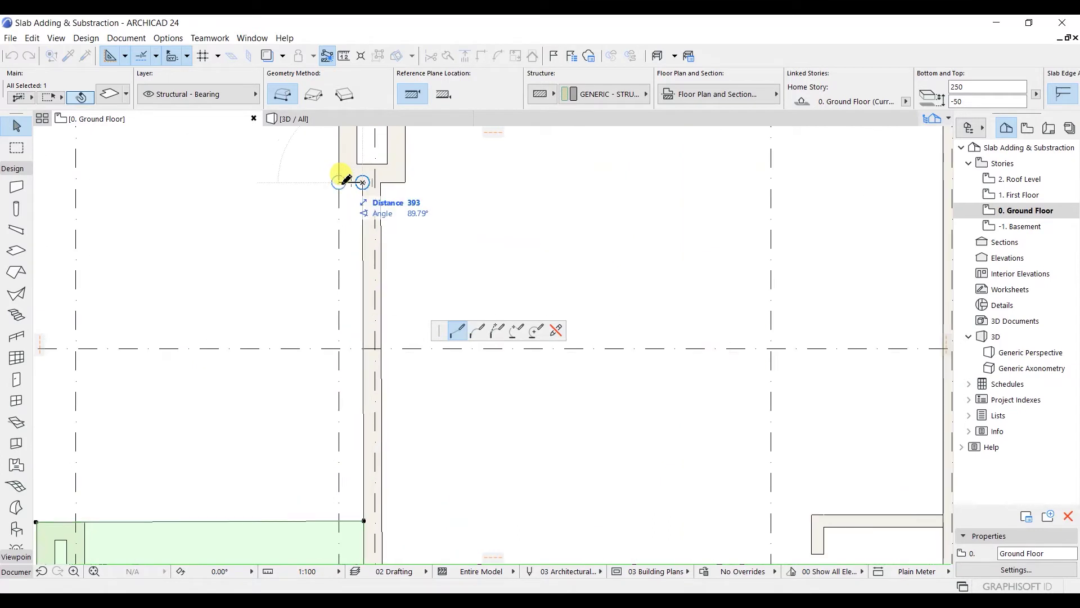
{"action": "left_click", "coordinate": [339, 182]}
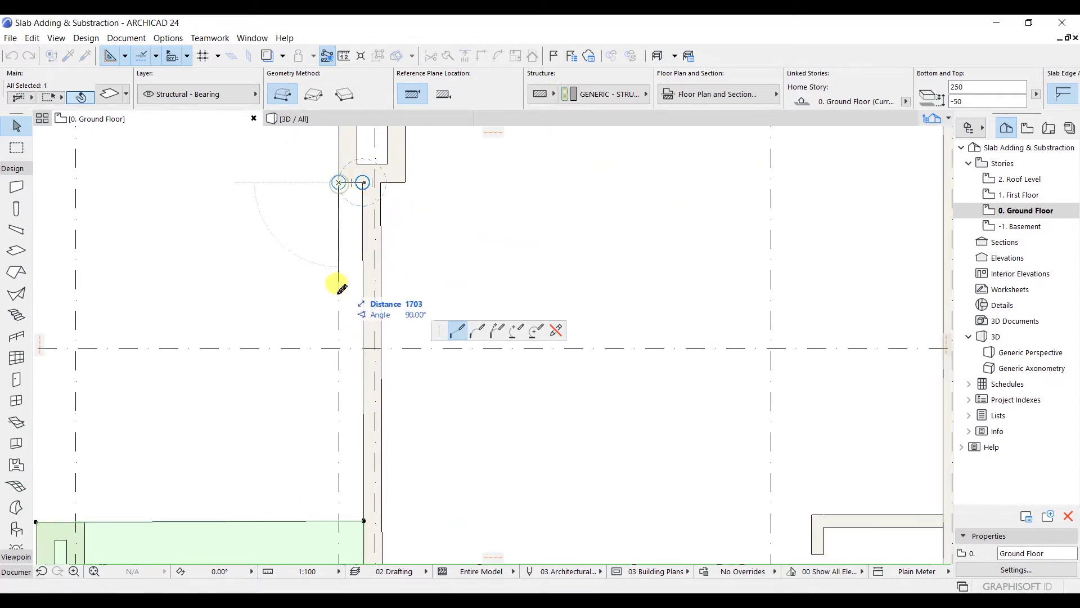
{"action": "left_click", "coordinate": [341, 520]}
{"action": "left_click", "coordinate": [367, 519]}
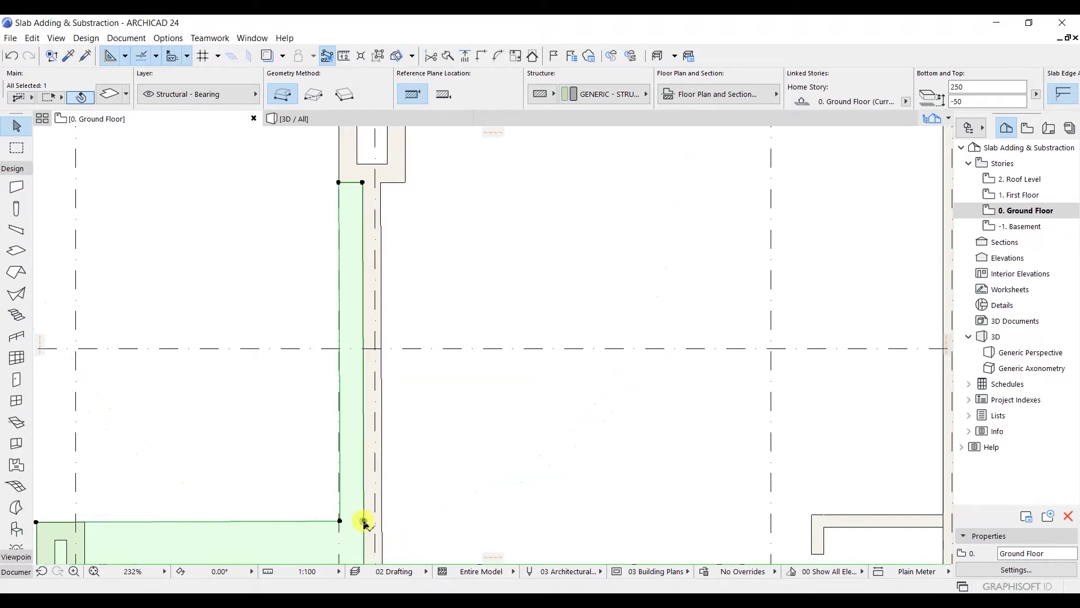
{"action": "scroll", "coordinate": [415, 364], "scroll_direction": "down", "scroll_amount": 4}
{"action": "scroll", "coordinate": [414, 412], "scroll_direction": "down", "scroll_amount": 5}
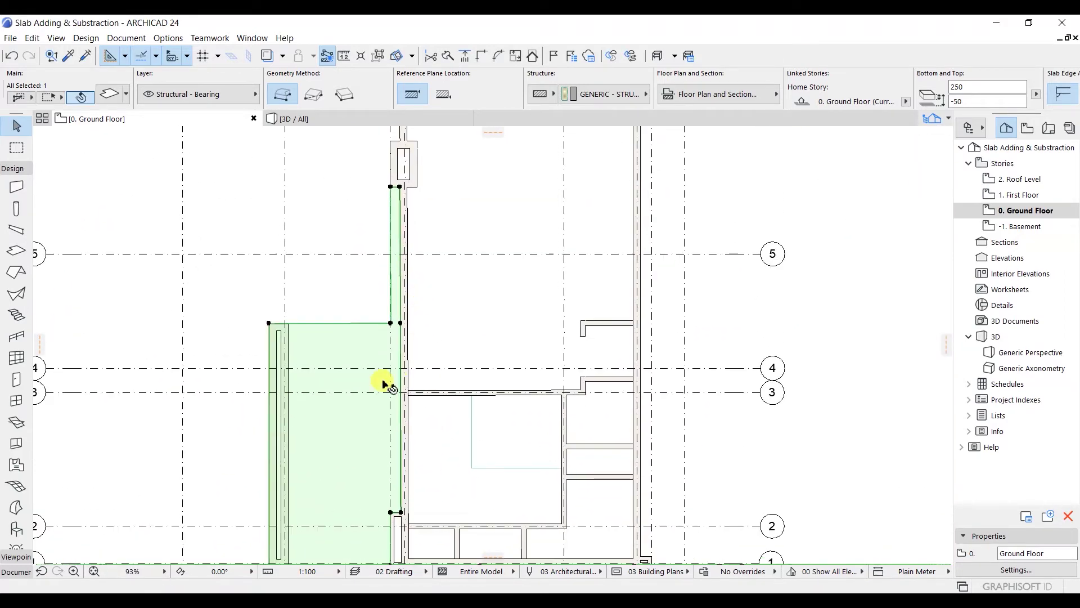
{"action": "scroll", "coordinate": [388, 287], "scroll_direction": "down", "scroll_amount": 3}
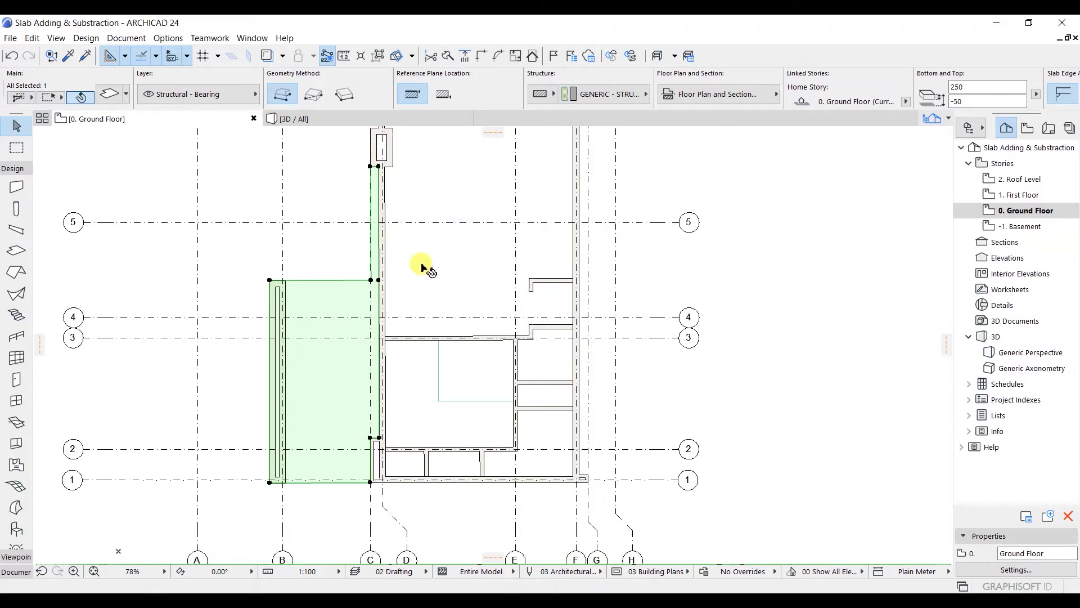
{"action": "left_click", "coordinate": [313, 122]}
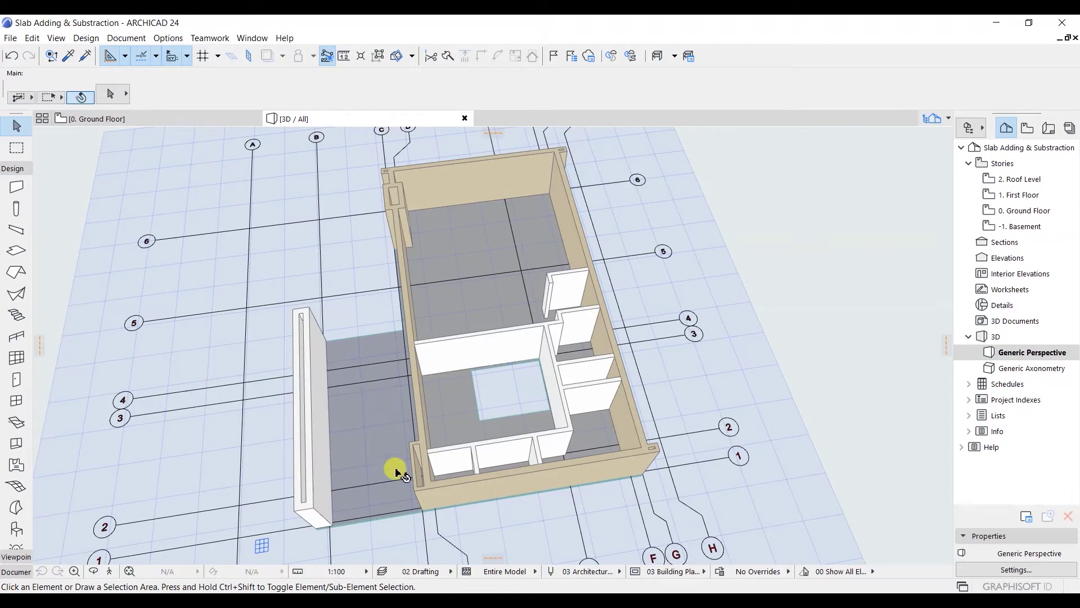
{"action": "middle_click_drag", "start_coordinate": [508, 521], "coordinate": [458, 443], "text": "shift"}
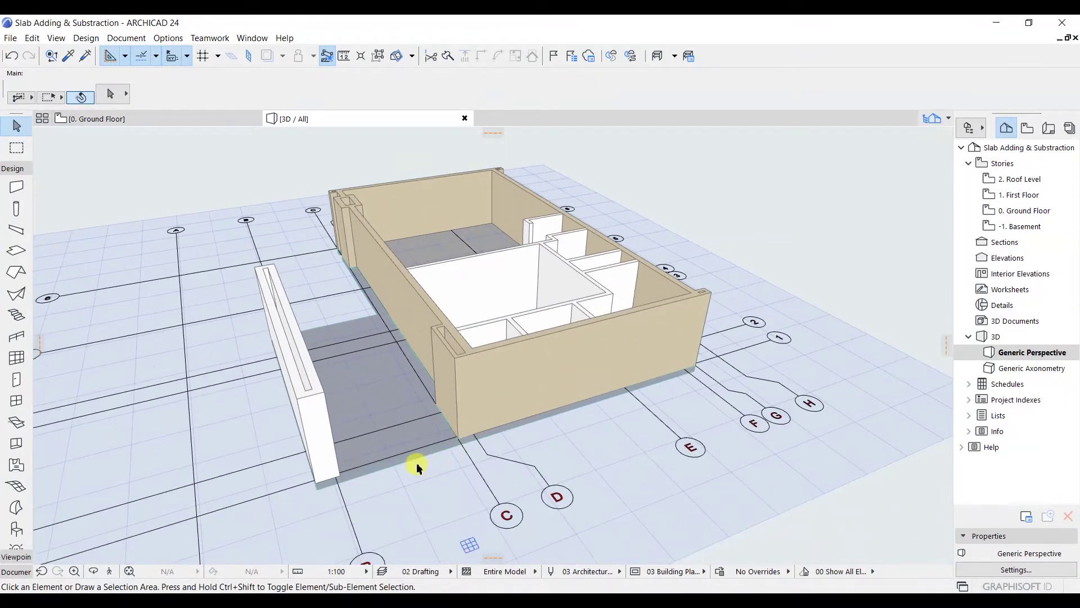
{"action": "scroll", "coordinate": [393, 472], "scroll_direction": "up", "scroll_amount": 3}
{"action": "middle_click_drag", "start_coordinate": [384, 360], "coordinate": [674, 322], "text": "shift"}
{"action": "middle_click_drag", "start_coordinate": [652, 269], "coordinate": [568, 331], "text": "shift"}
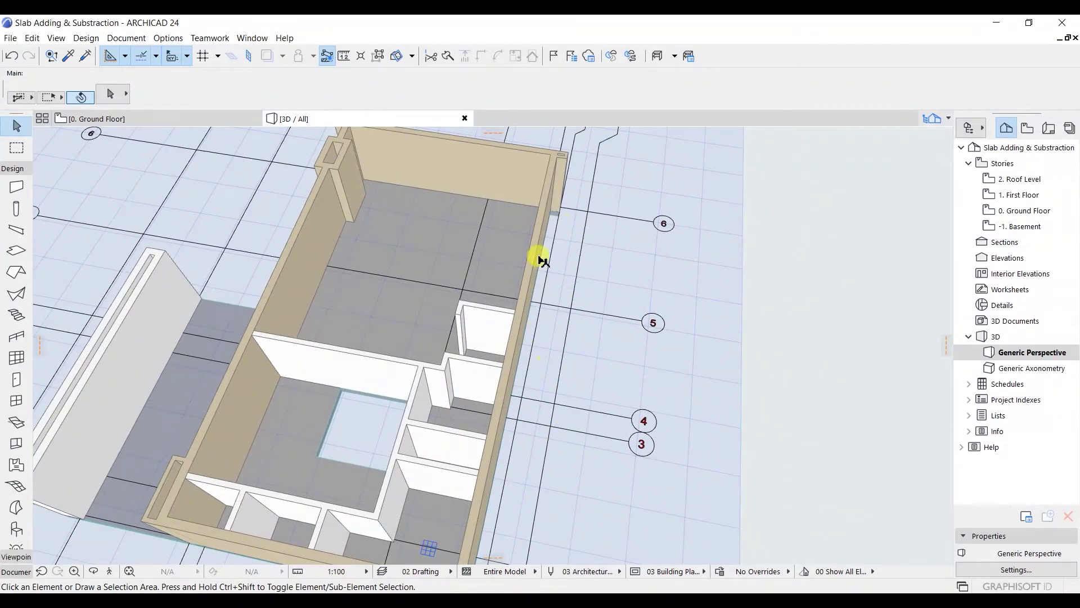
{"action": "left_click", "coordinate": [182, 118]}
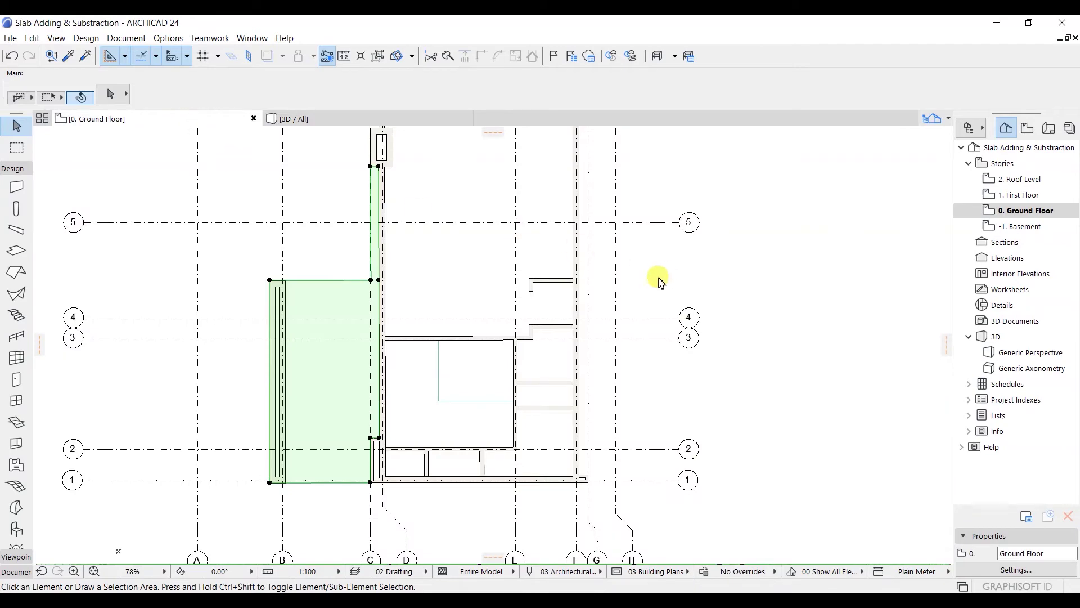
Pan toward grid line 6 and deselect the green slab
{"action": "middle_click_drag", "start_coordinate": [586, 277], "coordinate": [499, 318]}
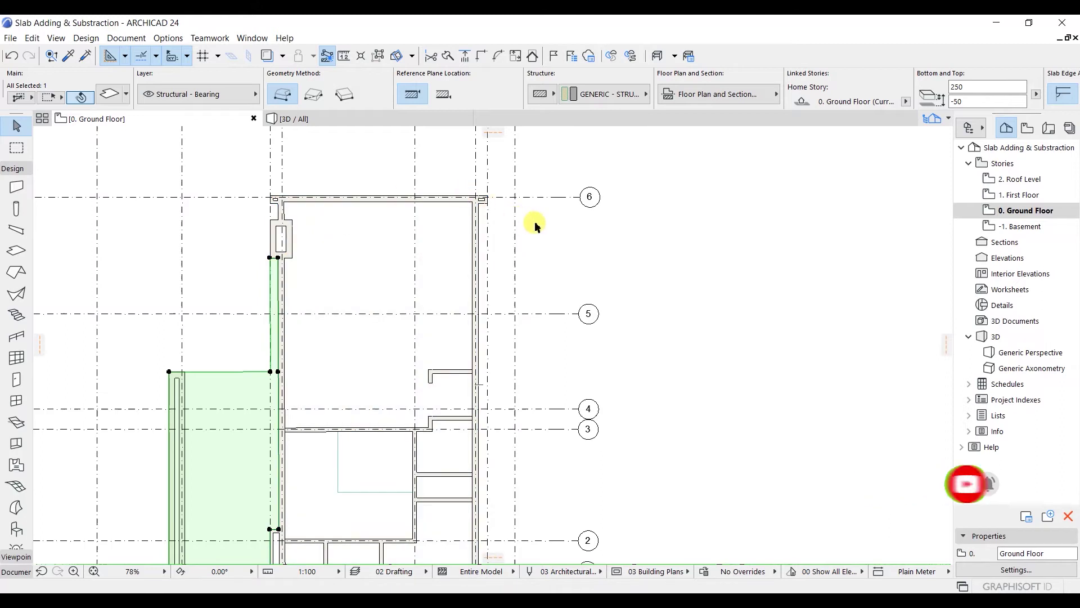
{"action": "left_click", "coordinate": [353, 262]}
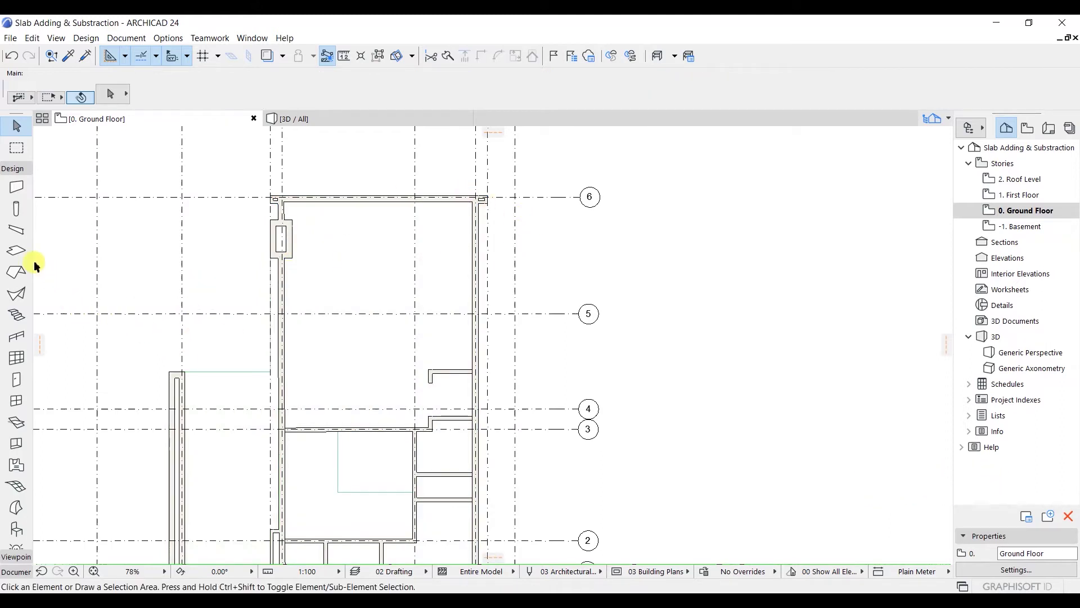
Activate the Slab tool and review its defaults (300 thick, -50 offset) without changes
{"action": "left_click", "coordinate": [17, 250]}
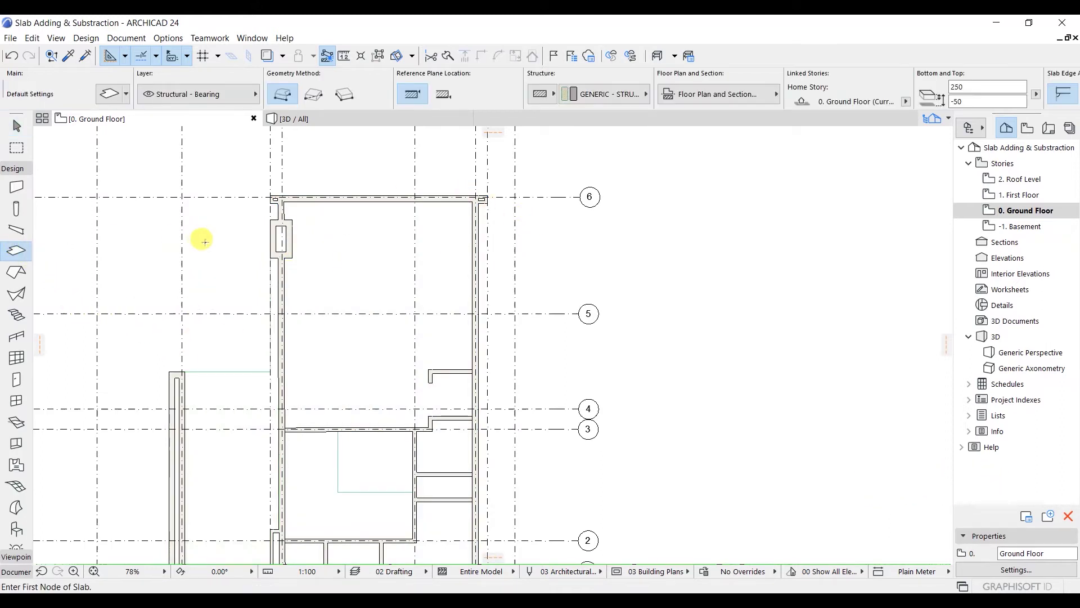
{"action": "key", "text": "ctrl+t"}
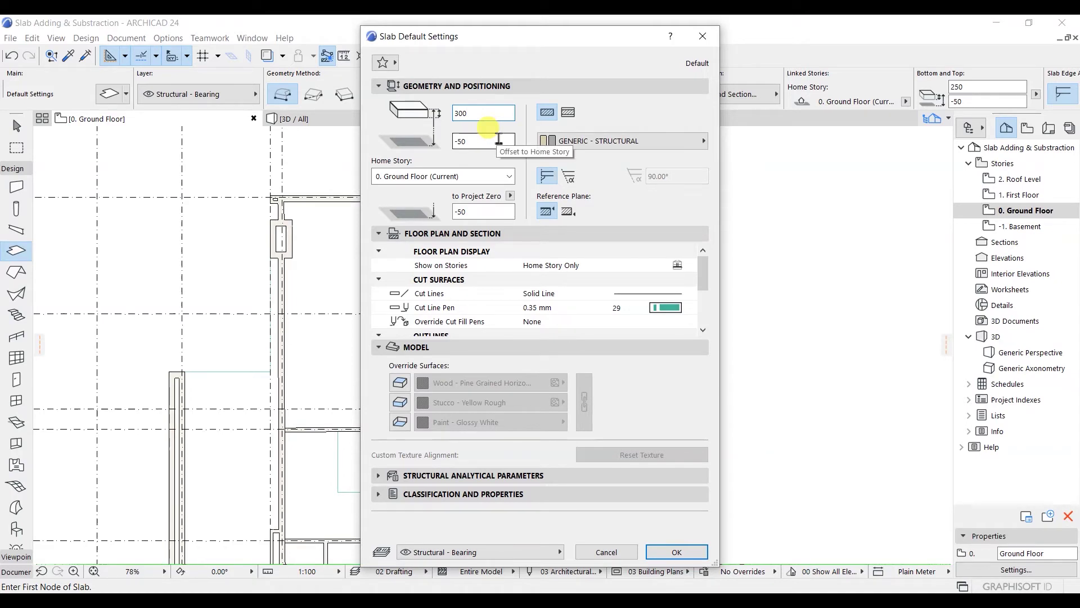
{"action": "left_click_drag", "start_coordinate": [555, 37], "coordinate": [345, 89]}
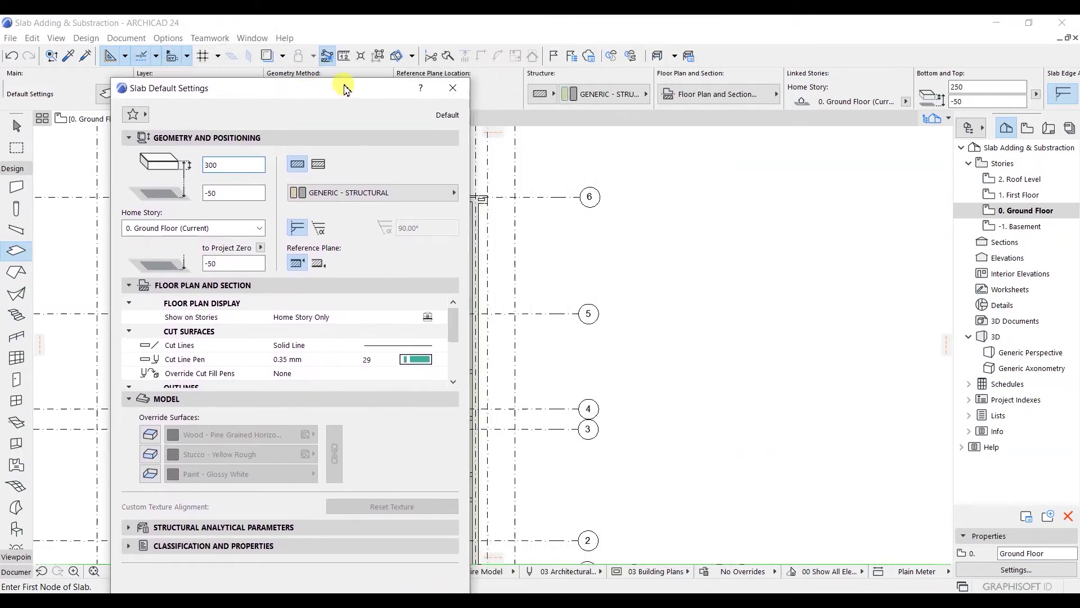
{"action": "left_click", "coordinate": [453, 87]}
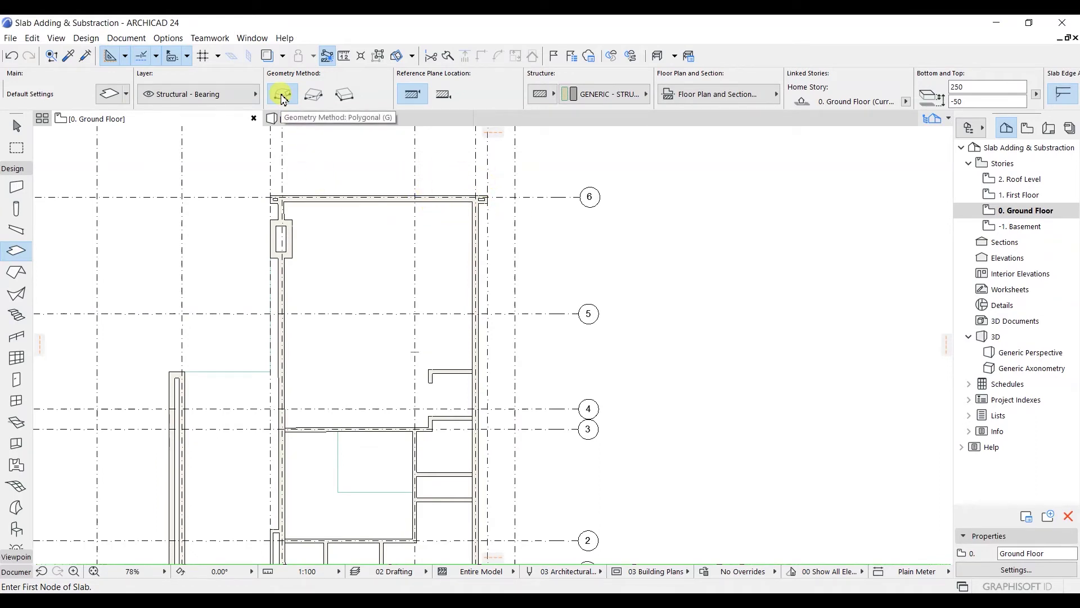
{"action": "scroll", "coordinate": [484, 220], "scroll_direction": "up", "scroll_amount": 5}
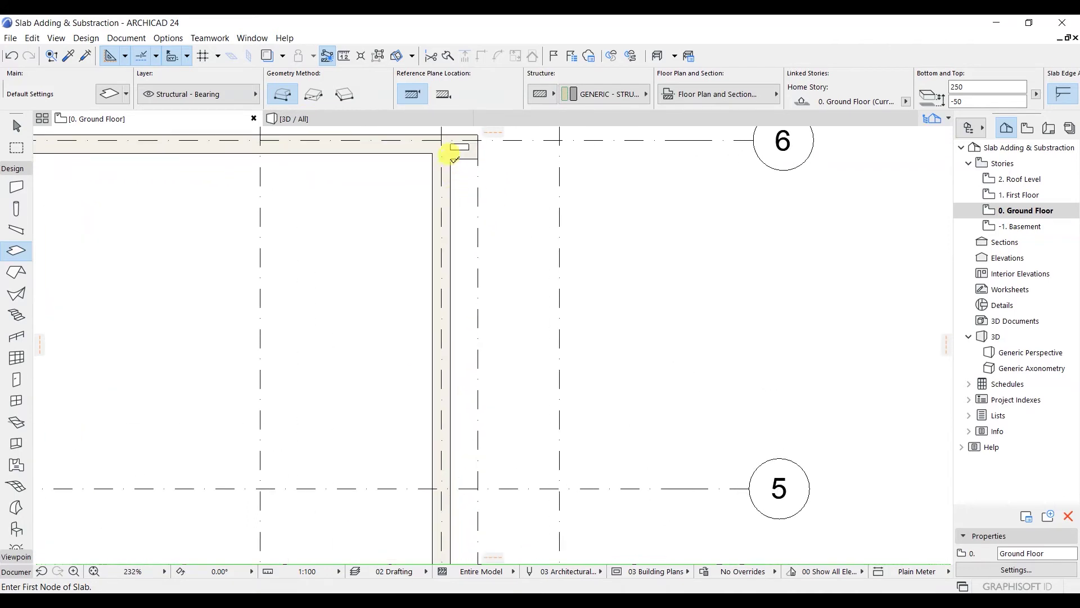
{"action": "left_click", "coordinate": [450, 159]}
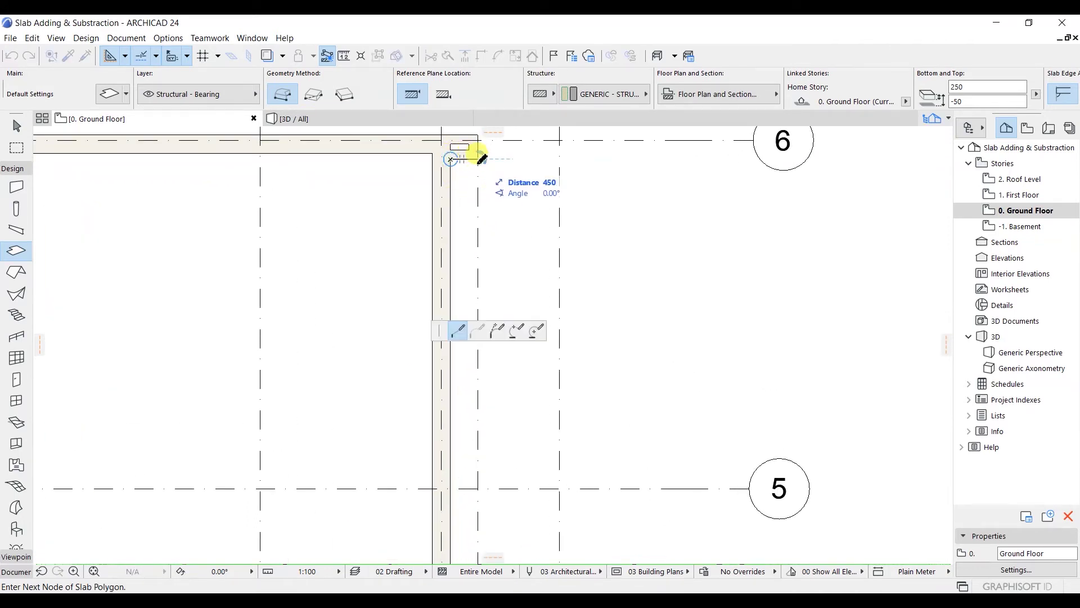
{"action": "scroll", "coordinate": [501, 434], "scroll_direction": "down", "scroll_amount": 3}
{"action": "middle_click_drag", "start_coordinate": [501, 433], "coordinate": [478, 239]}
{"action": "middle_click_drag", "start_coordinate": [473, 444], "coordinate": [448, 259]}
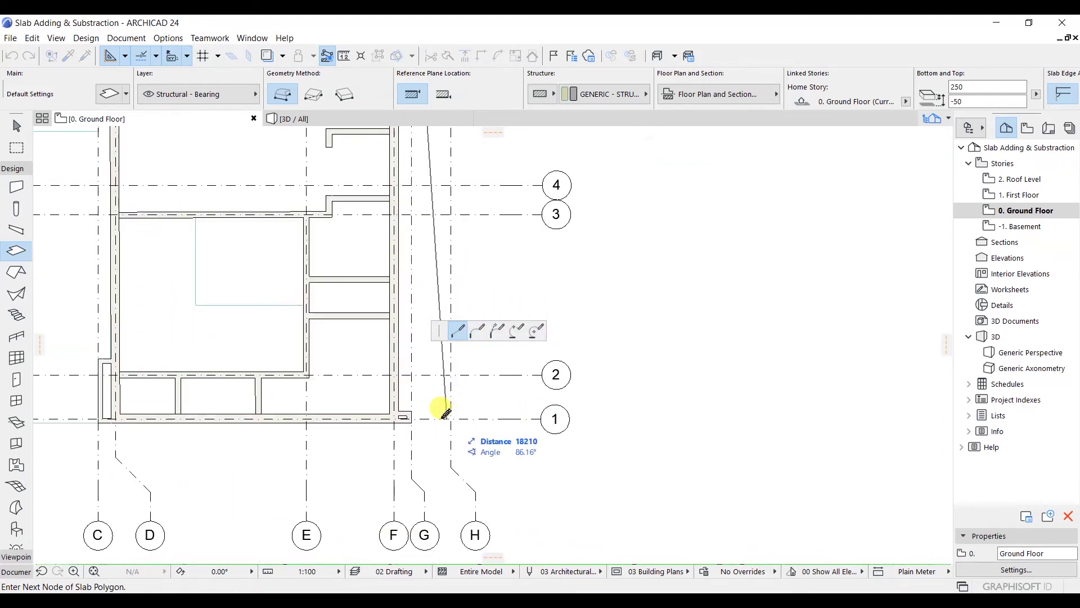
{"action": "scroll", "coordinate": [409, 405], "scroll_direction": "up", "scroll_amount": 2}
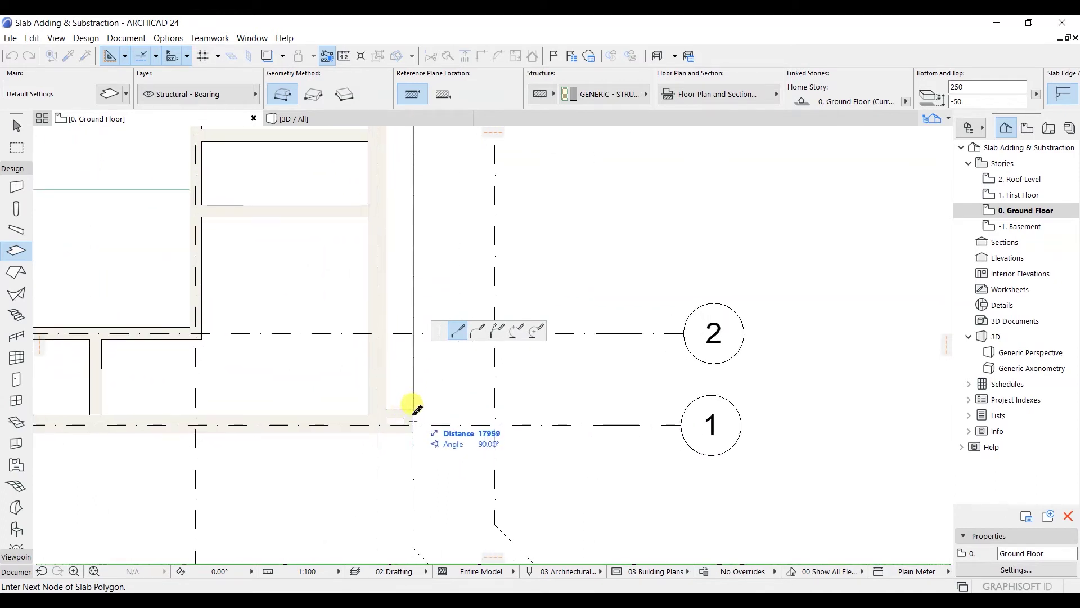
{"action": "left_click", "coordinate": [414, 409]}
{"action": "left_click", "coordinate": [389, 409]}
{"action": "middle_click_drag", "start_coordinate": [393, 272], "coordinate": [379, 496]}
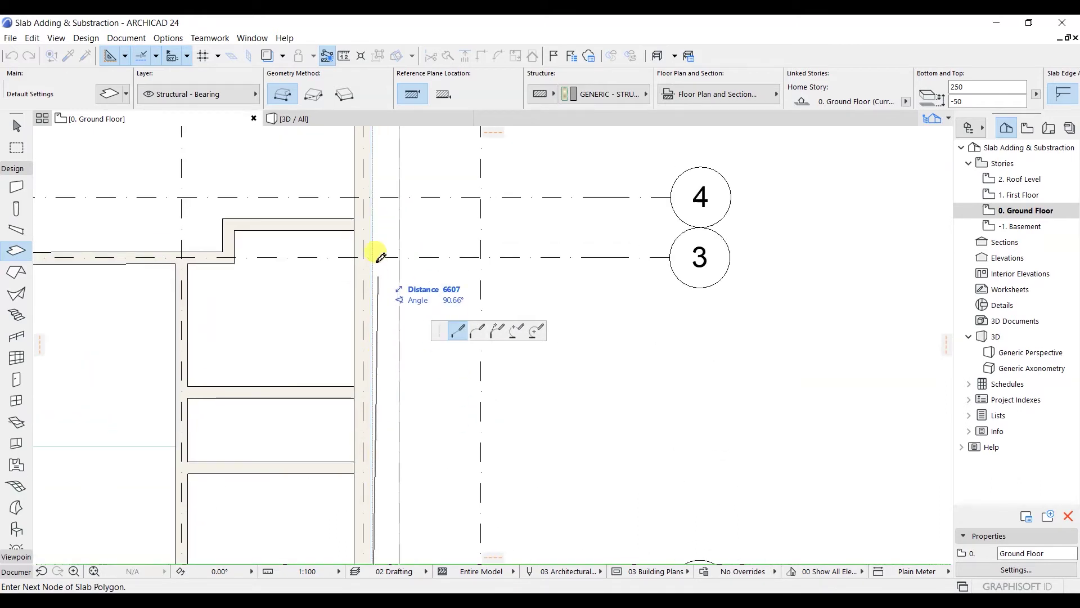
{"action": "middle_click_drag", "start_coordinate": [367, 225], "coordinate": [350, 371]}
{"action": "scroll", "coordinate": [374, 186], "scroll_direction": "down", "scroll_amount": 1}
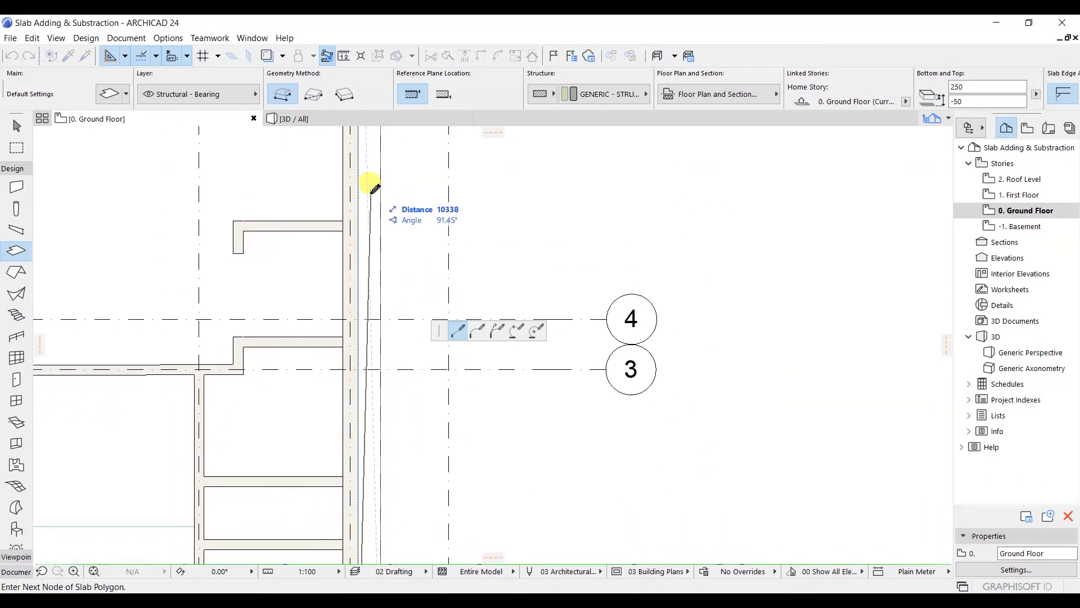
{"action": "middle_click_drag", "start_coordinate": [374, 186], "coordinate": [292, 371]}
{"action": "scroll", "coordinate": [291, 293], "scroll_direction": "down", "scroll_amount": 2}
{"action": "middle_click_drag", "start_coordinate": [289, 160], "coordinate": [266, 255]}
{"action": "scroll", "coordinate": [266, 255], "scroll_direction": "up", "scroll_amount": 3}
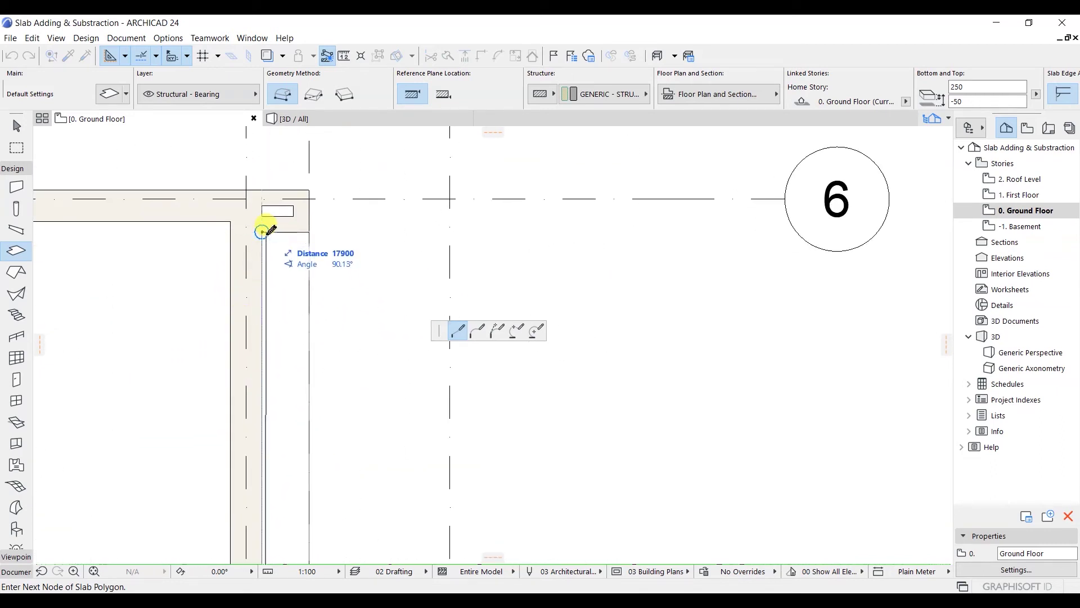
{"action": "left_click", "coordinate": [262, 230]}
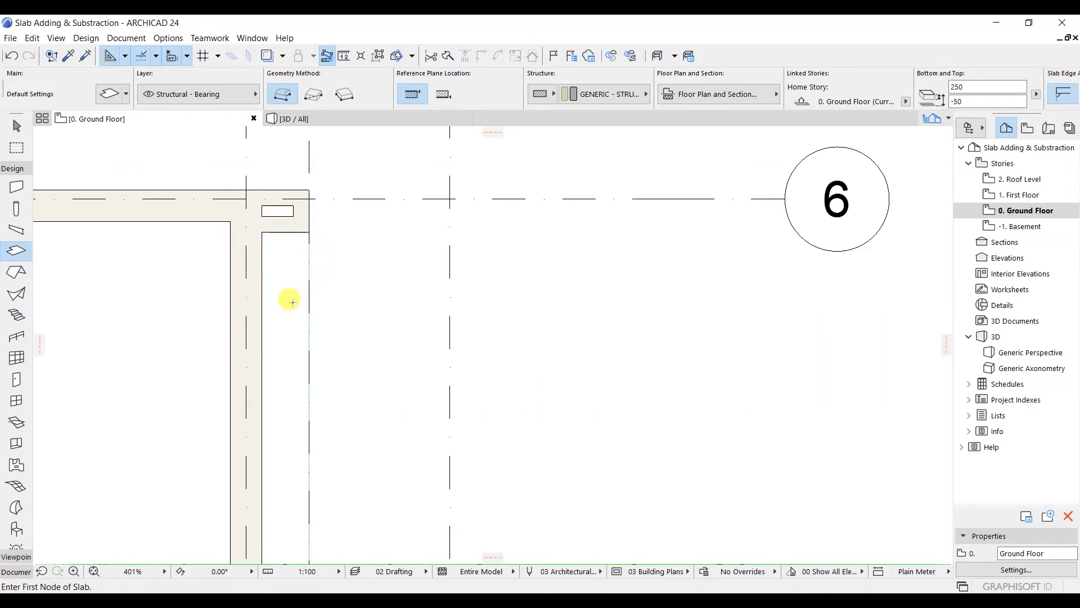
{"action": "scroll", "coordinate": [293, 281], "scroll_direction": "down", "scroll_amount": 2}
{"action": "scroll", "coordinate": [293, 311], "scroll_direction": "down", "scroll_amount": 1}
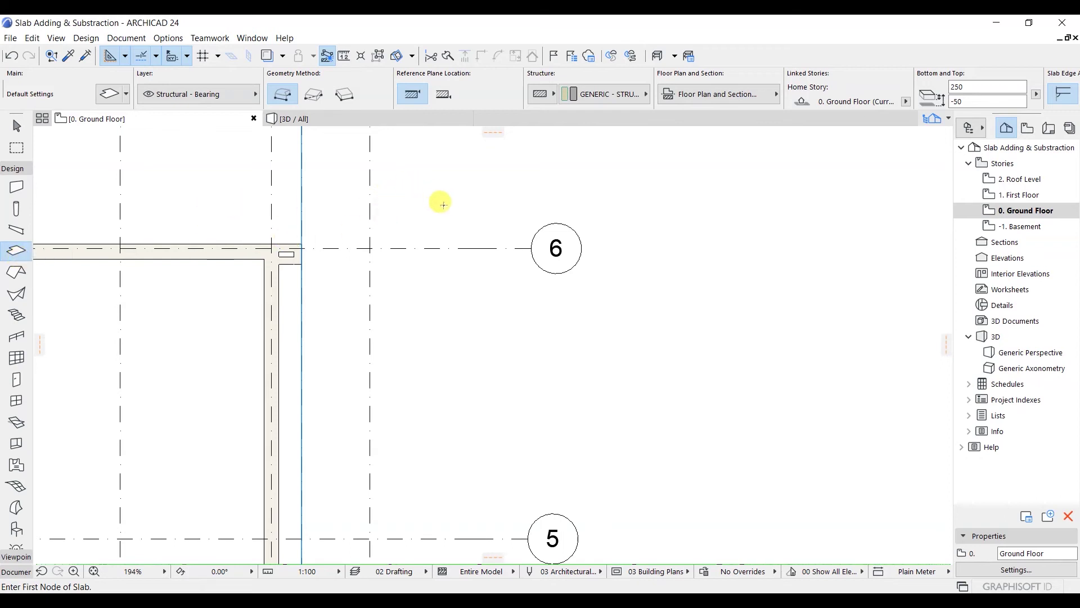
Change slab defaults to 100 thickness with a 0 offset and apply them
{"action": "key", "text": "ctrl+t"}
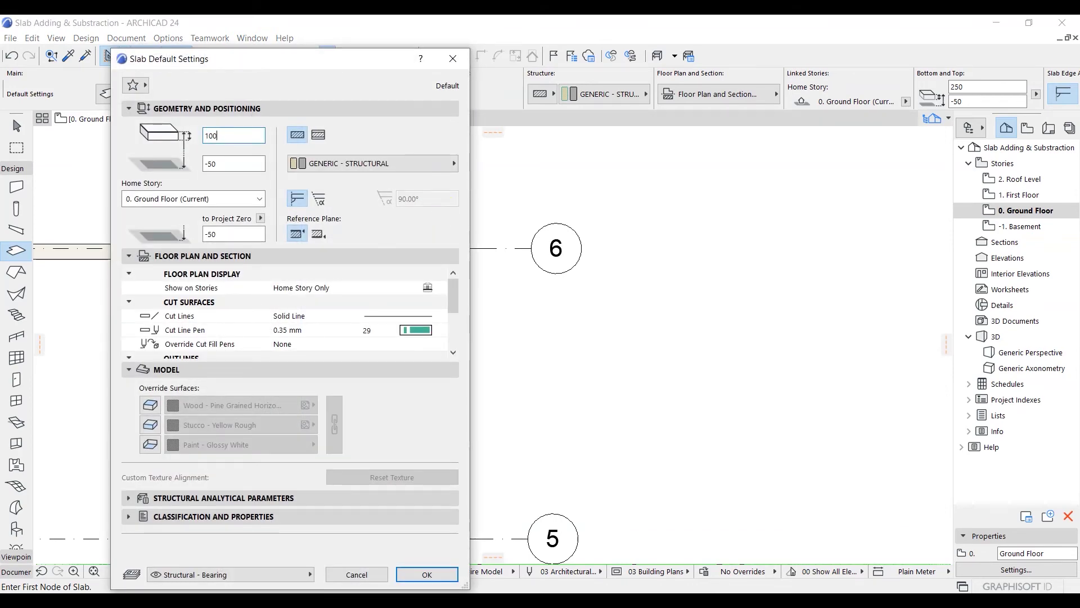
{"action": "type", "text": "0"}
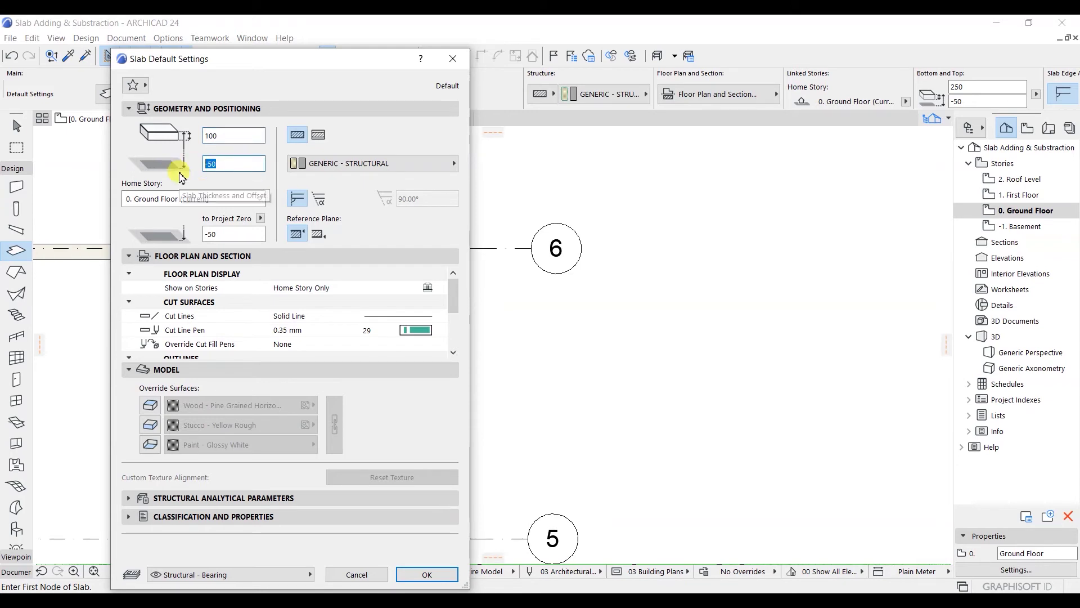
{"action": "key", "text": "Tab"}
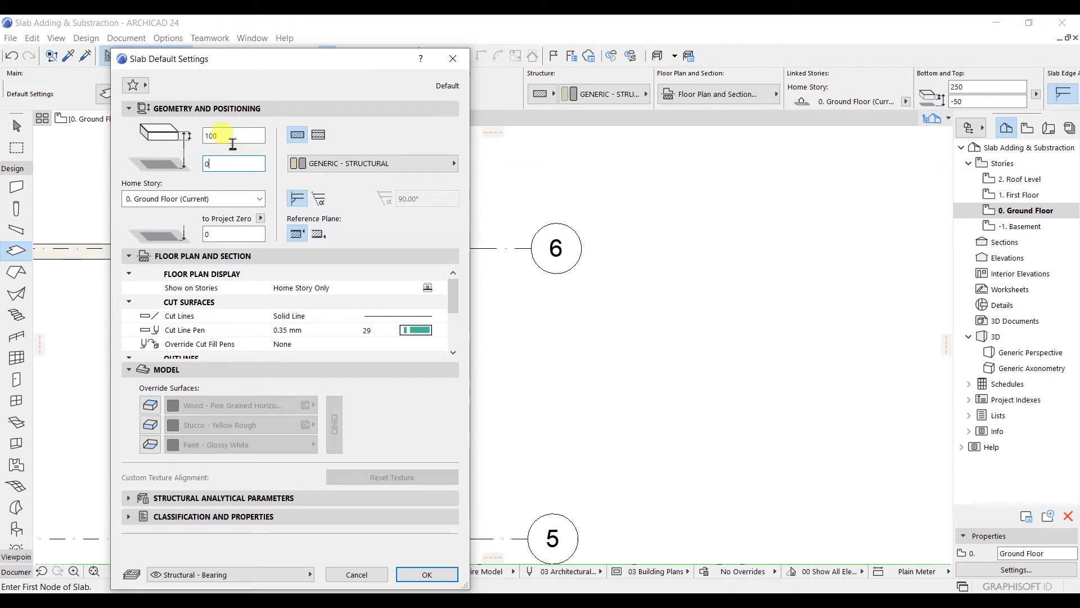
{"action": "left_click_drag", "start_coordinate": [304, 66], "coordinate": [306, 62]}
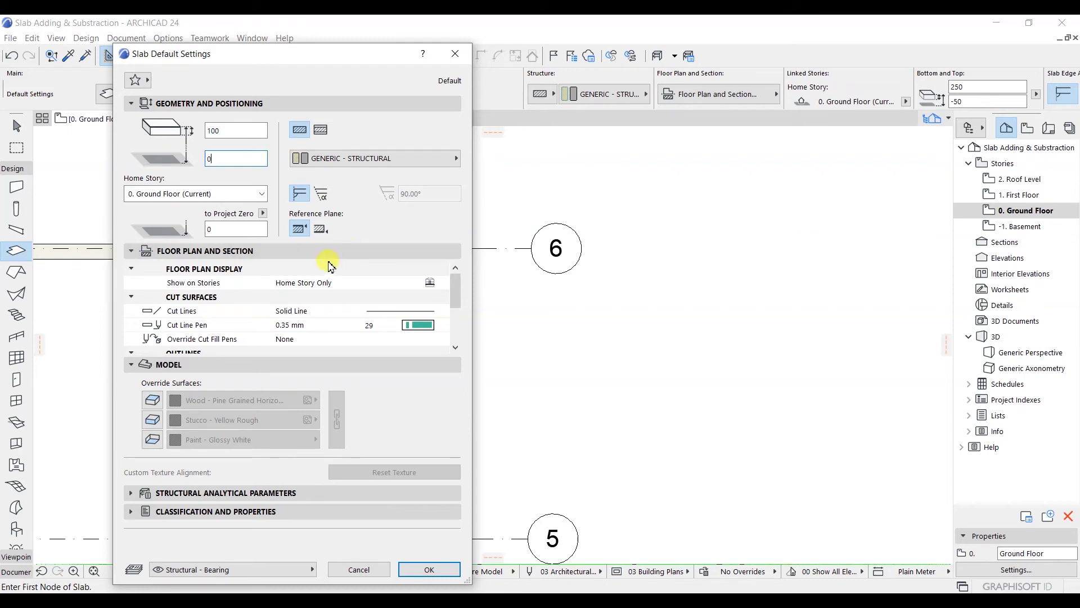
{"action": "left_click", "coordinate": [426, 571]}
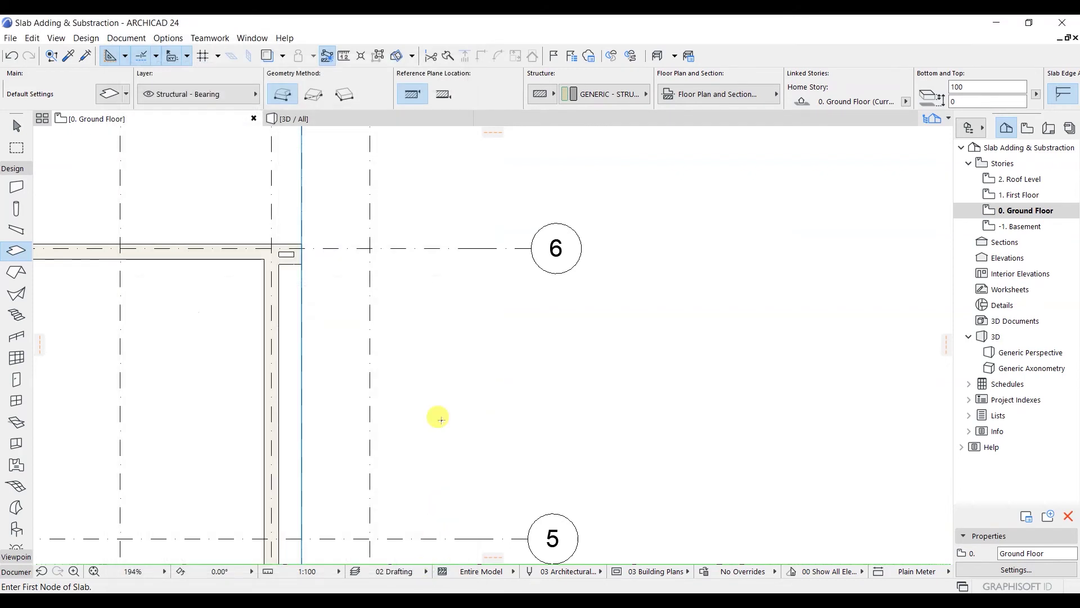
Start the slab at the outer wall corner near grid 6, typing the first edge's distance, then place a corner on grid 4
{"action": "middle_click_drag", "start_coordinate": [424, 239], "coordinate": [441, 309]}
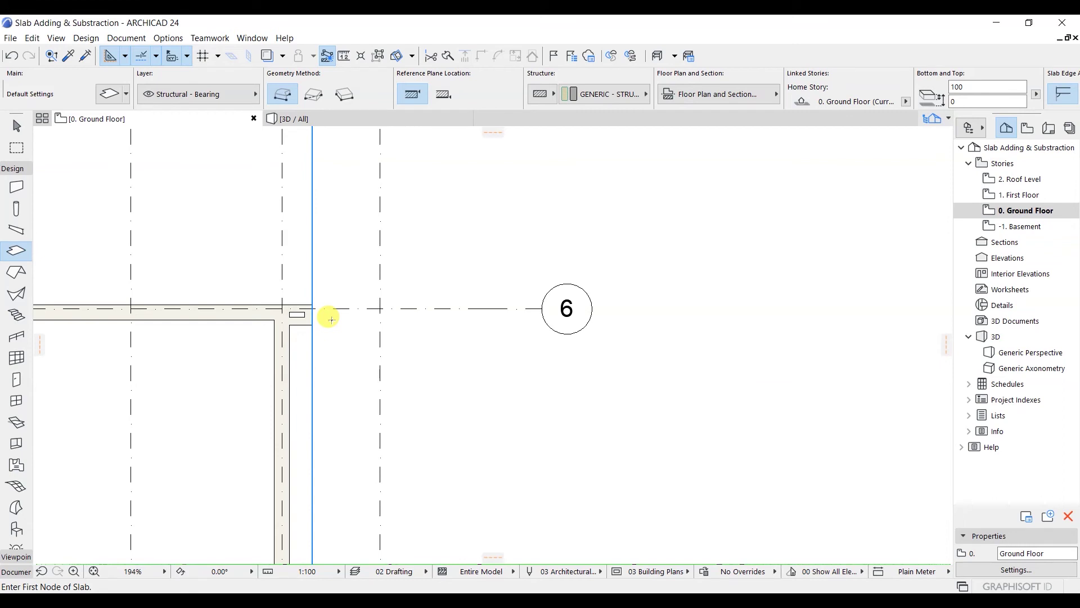
{"action": "left_click", "coordinate": [313, 325]}
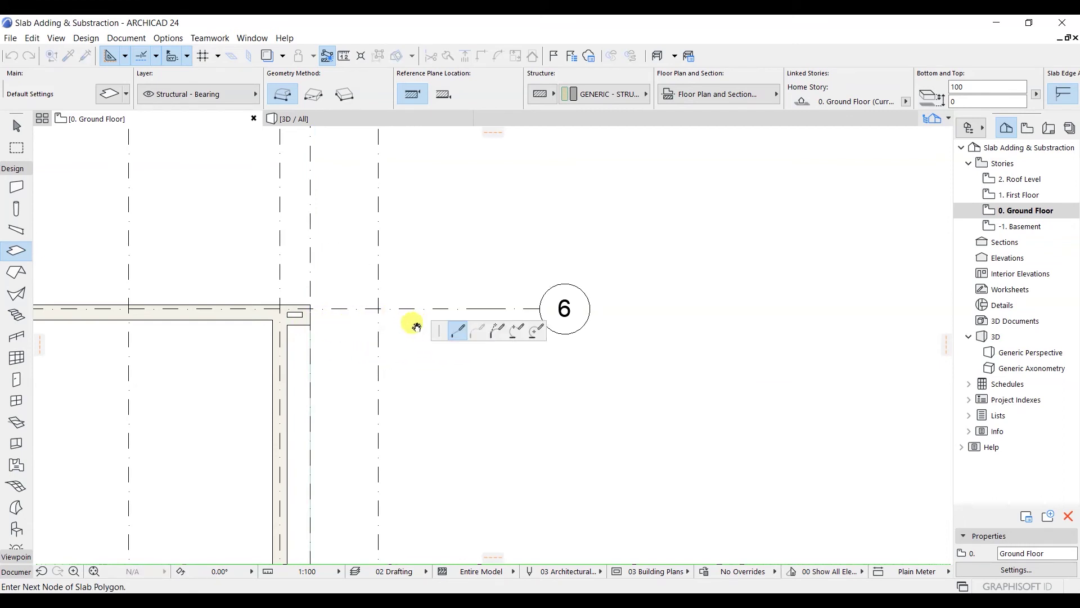
{"action": "middle_click_drag", "start_coordinate": [422, 321], "coordinate": [373, 318]}
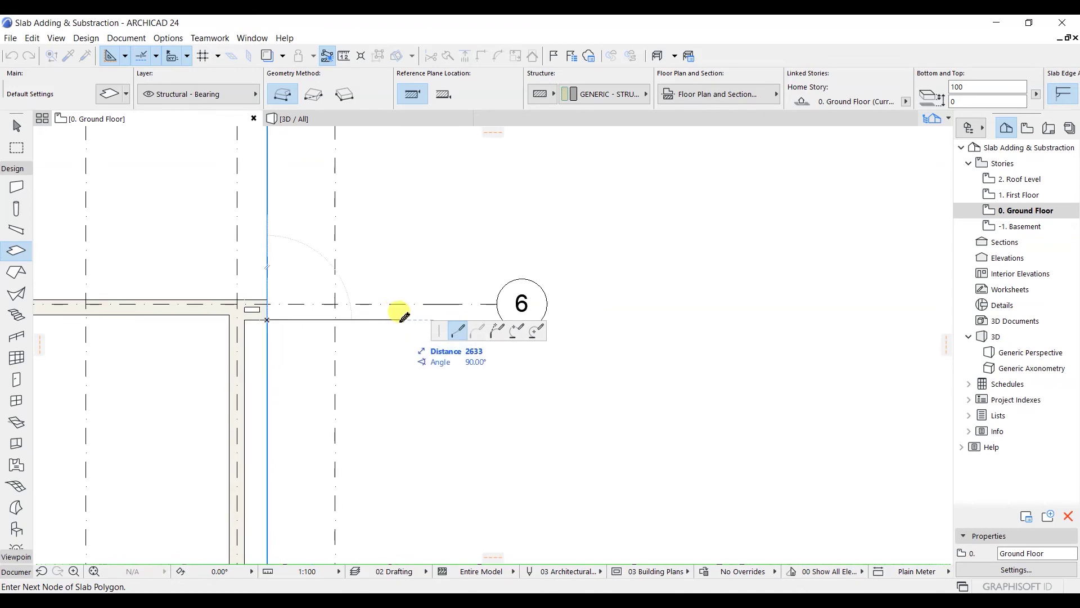
{"action": "type", "text": "3000"}
{"action": "key", "text": "Return"}
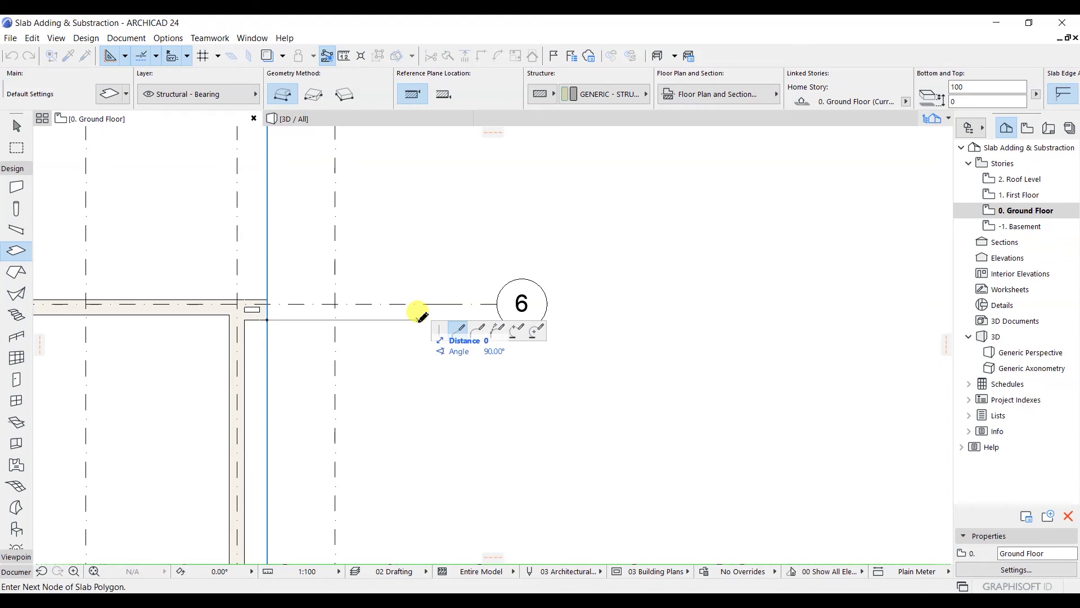
{"action": "scroll", "coordinate": [408, 450], "scroll_direction": "down", "scroll_amount": 3}
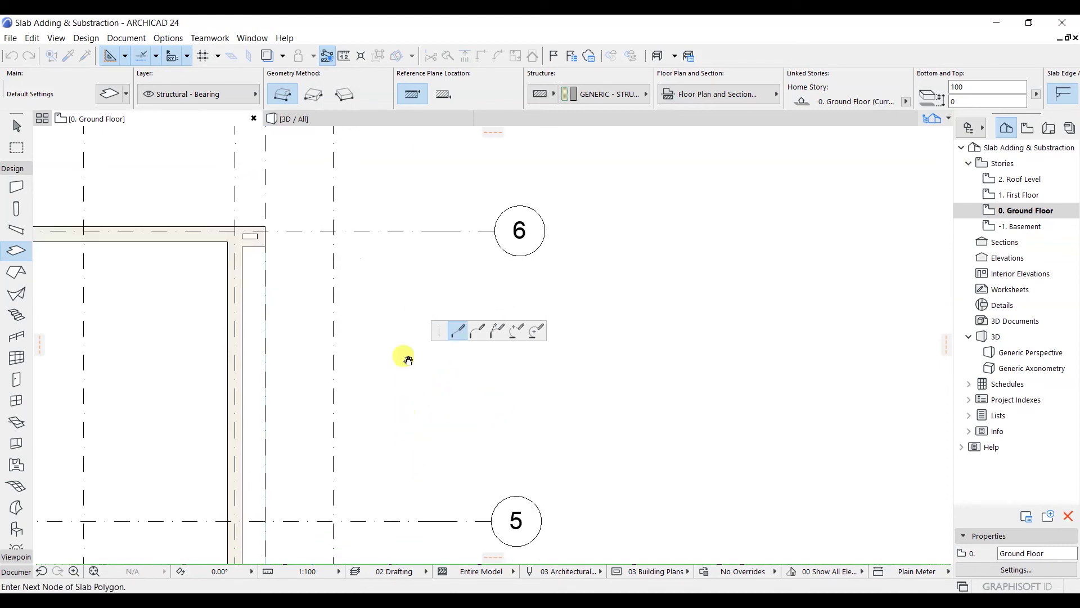
{"action": "middle_click_drag", "start_coordinate": [419, 442], "coordinate": [415, 353]}
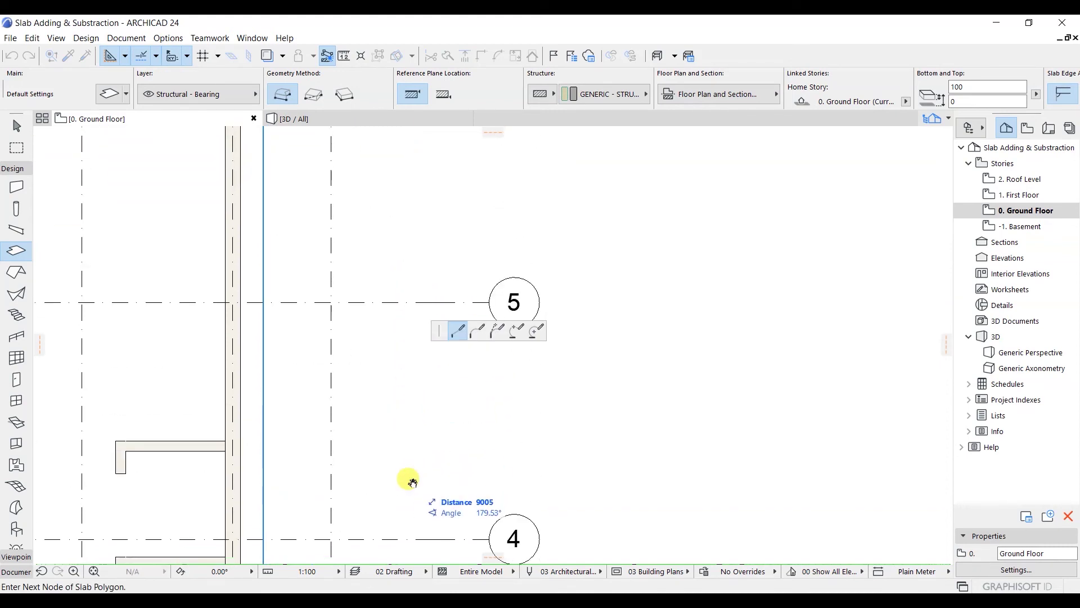
{"action": "middle_click_drag", "start_coordinate": [412, 480], "coordinate": [410, 335]}
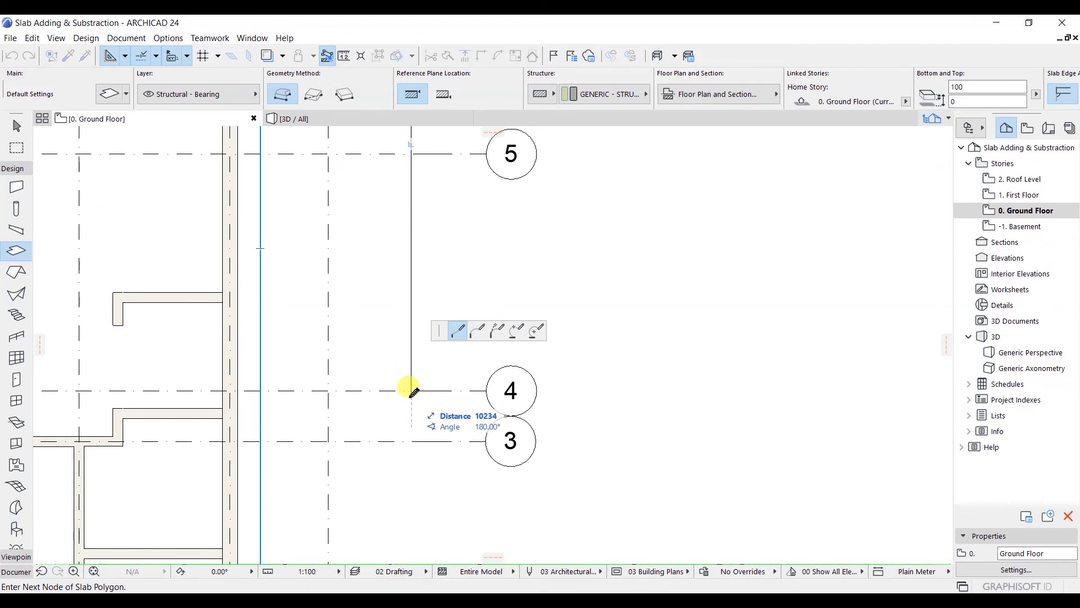
{"action": "left_click", "coordinate": [411, 390]}
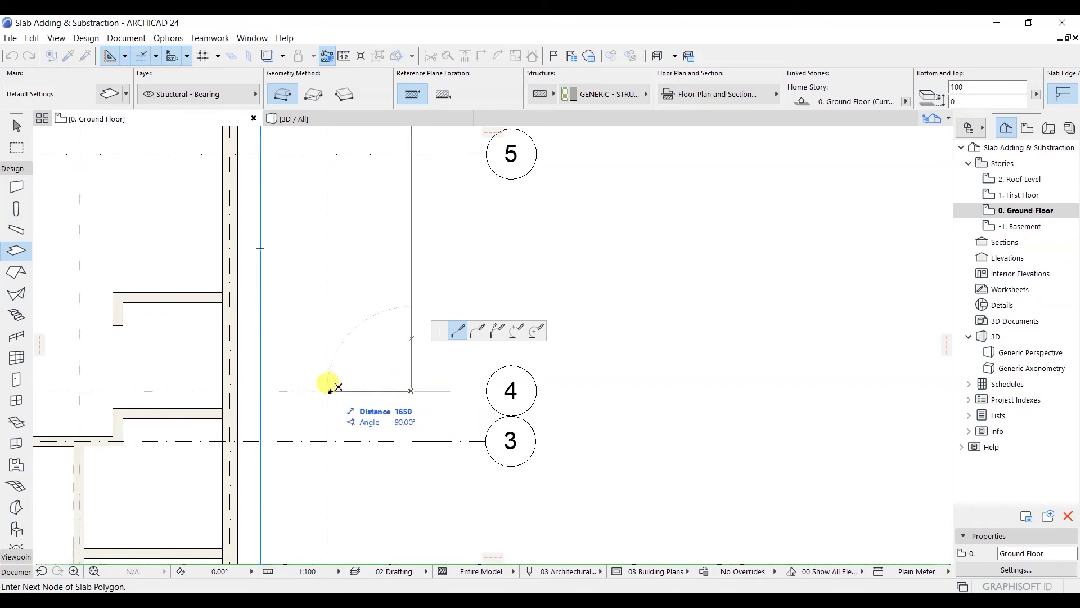
Place the corner at the wall on grid 4, close the outline, and check it in 3D
{"action": "scroll", "coordinate": [331, 388], "scroll_direction": "down", "scroll_amount": 5}
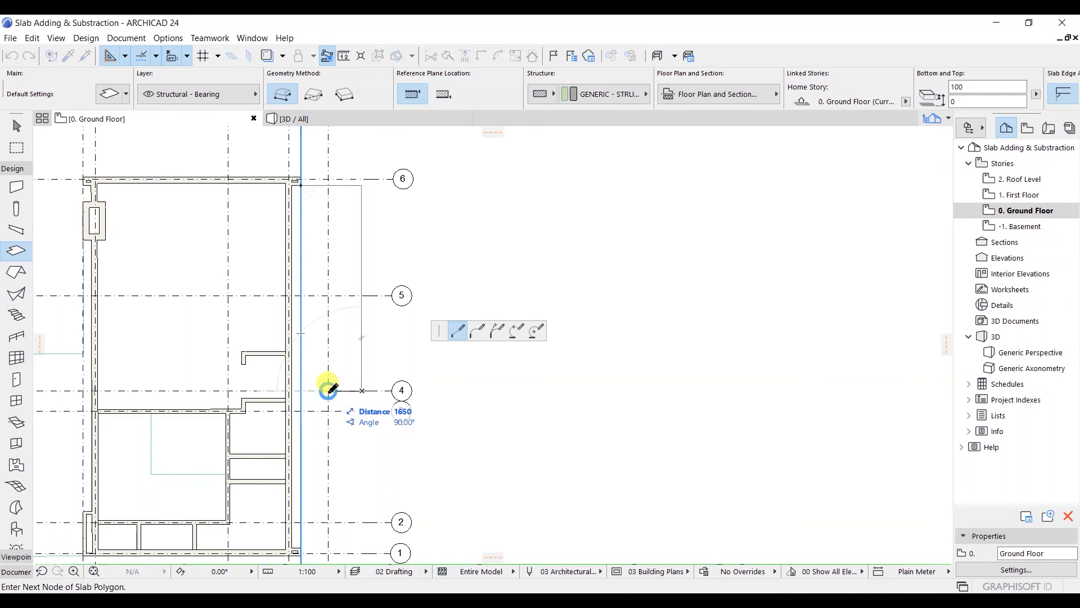
{"action": "scroll", "coordinate": [331, 388], "scroll_direction": "up", "scroll_amount": 4}
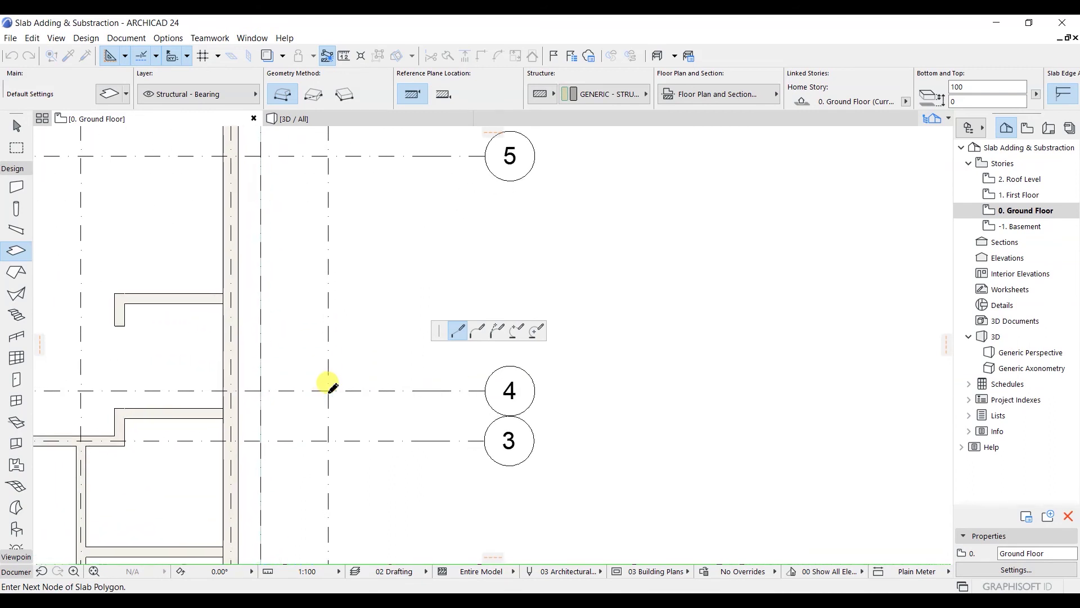
{"action": "left_click", "coordinate": [260, 384]}
{"action": "mouse_move", "coordinate": [299, 106]}
{"action": "middle_mouse_down"}
{"action": "mouse_move", "coordinate": [280, 284]}
{"action": "mouse_move", "coordinate": [234, 458]}
{"action": "middle_mouse_up"}
{"action": "middle_click_drag", "start_coordinate": [248, 218], "coordinate": [248, 331]}
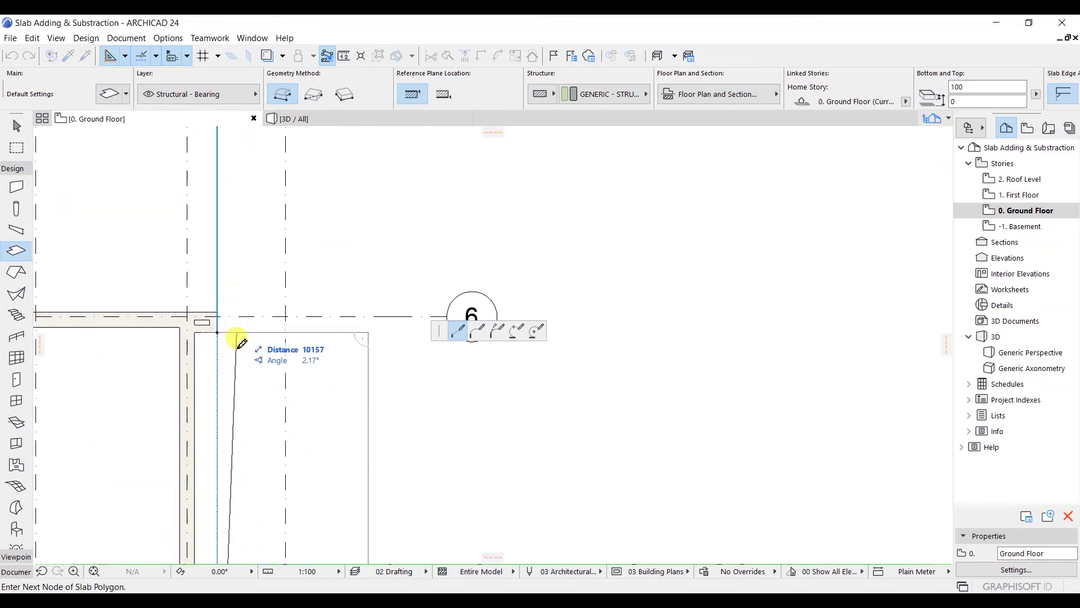
{"action": "left_click", "coordinate": [219, 332]}
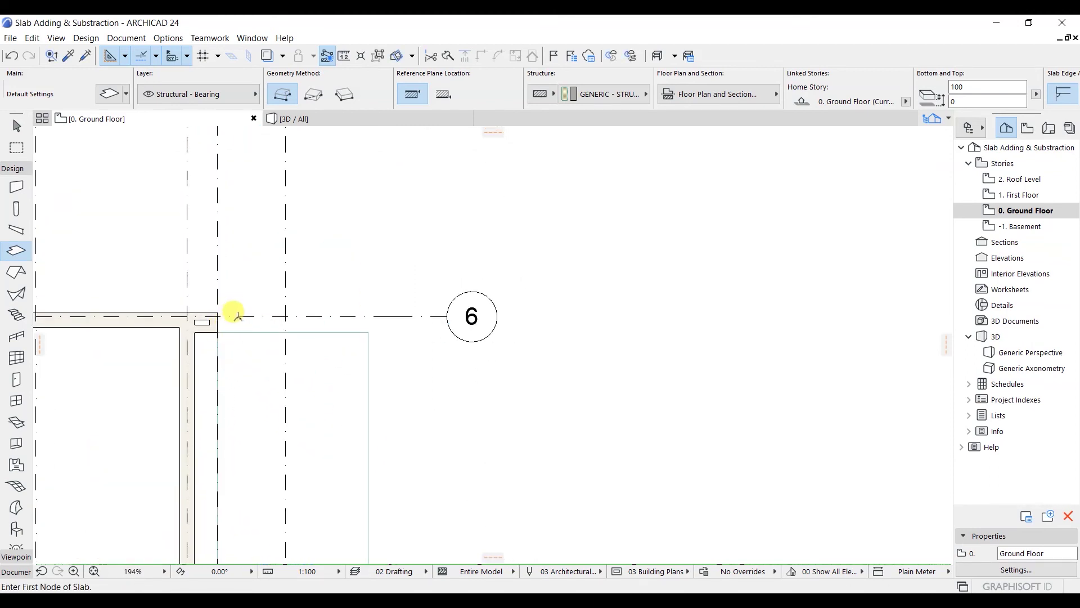
{"action": "scroll", "coordinate": [362, 320], "scroll_direction": "down", "scroll_amount": 3}
{"action": "scroll", "coordinate": [353, 350], "scroll_direction": "down", "scroll_amount": 2}
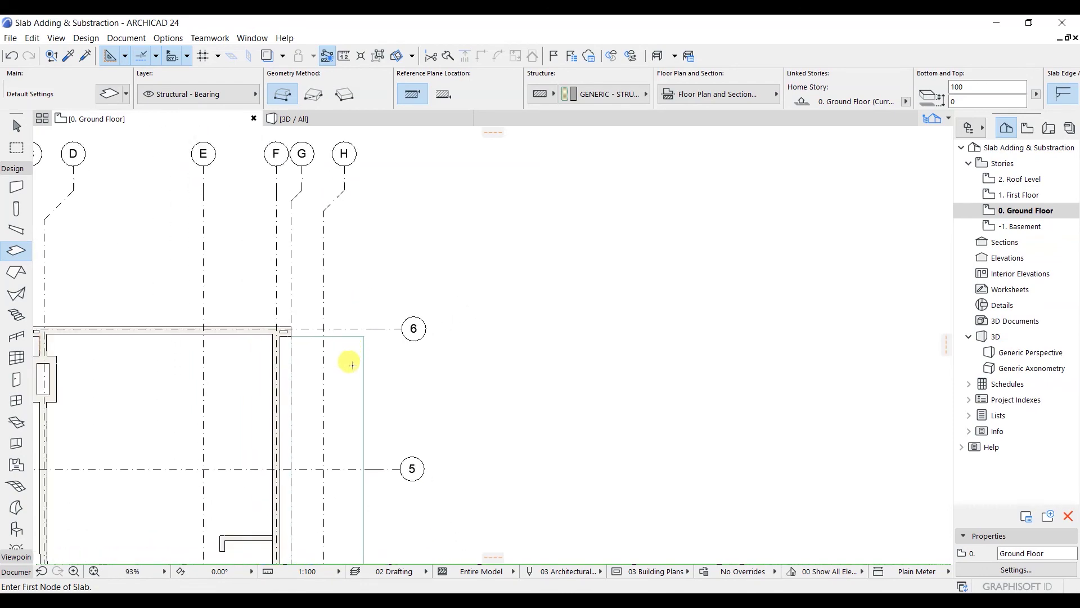
{"action": "middle_click_drag", "start_coordinate": [359, 425], "coordinate": [386, 366]}
{"action": "left_click", "coordinate": [302, 119]}
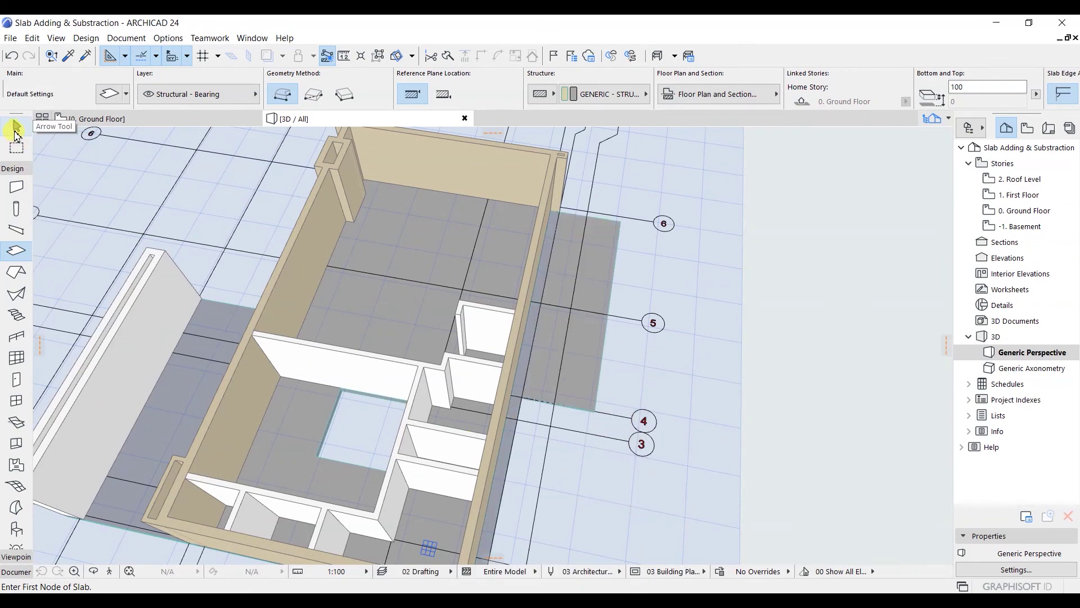
With the Arrow tool active, orbit and zoom the 3D view to inspect the slab extension up close
{"action": "left_click", "coordinate": [15, 132]}
{"action": "middle_click_drag", "start_coordinate": [612, 471], "coordinate": [642, 443], "text": "shift"}
{"action": "scroll", "coordinate": [559, 437], "scroll_direction": "down", "scroll_amount": 8}
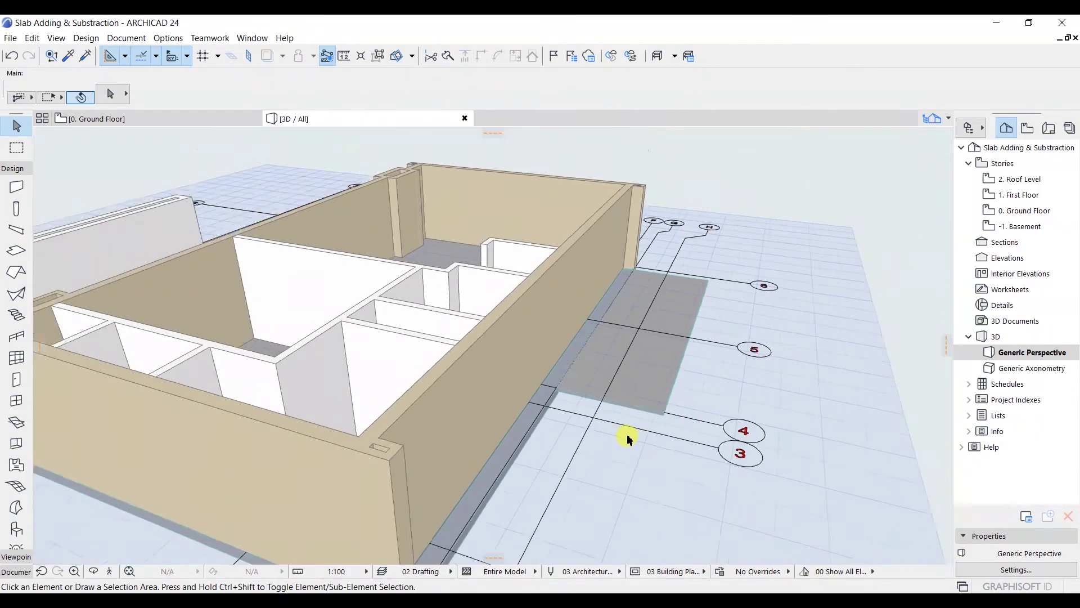
{"action": "scroll", "coordinate": [668, 455], "scroll_direction": "up", "scroll_amount": 5}
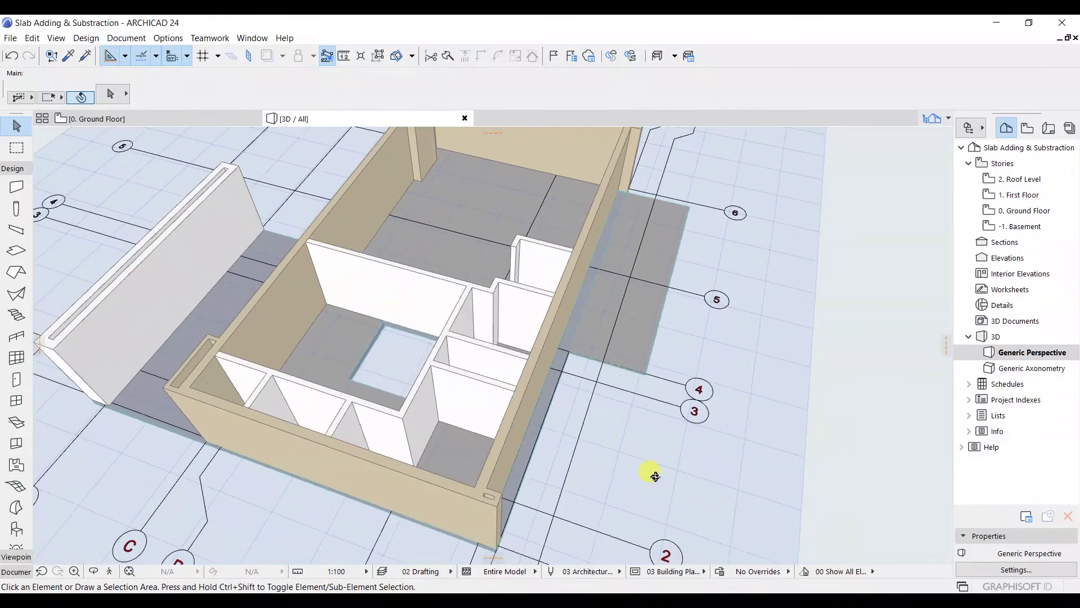
{"action": "middle_click_drag", "start_coordinate": [692, 444], "coordinate": [595, 451], "text": "shift"}
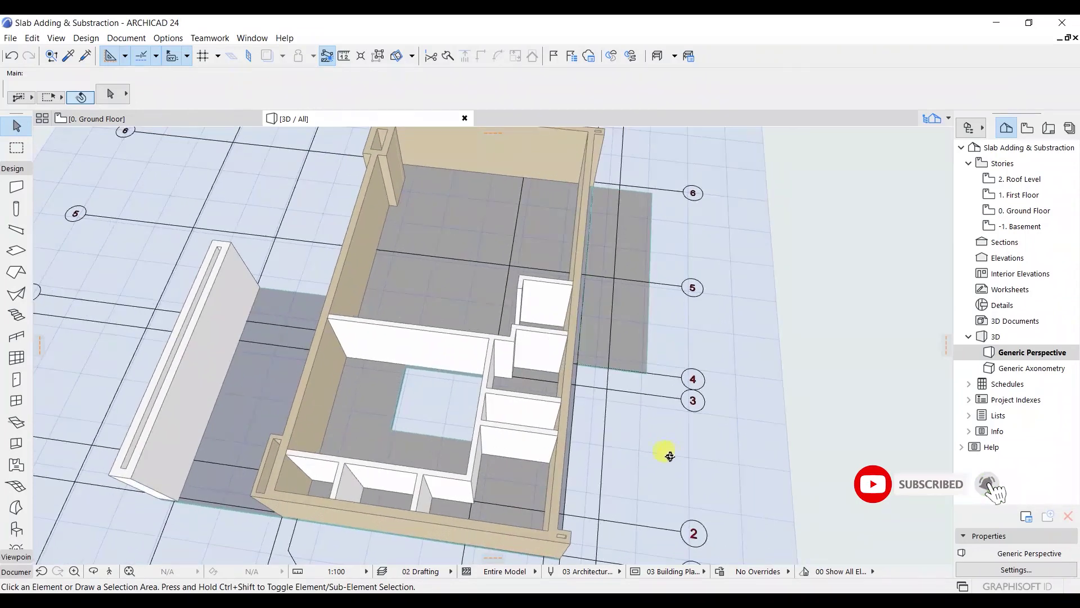
Go back to the 0. Ground Floor plan, zoomed out with the whole building centred
{"action": "left_click", "coordinate": [168, 121]}
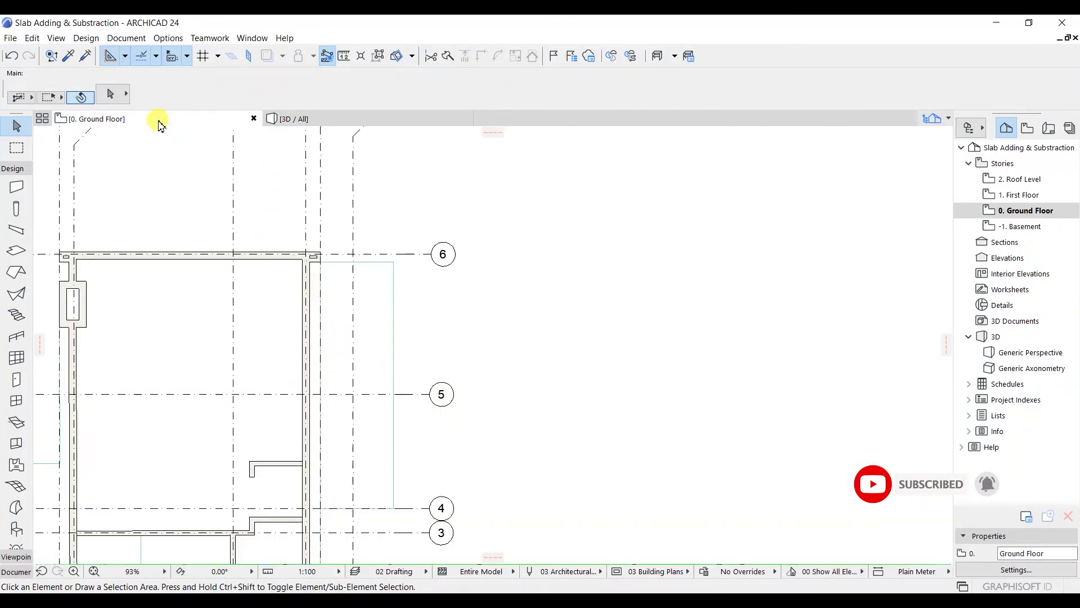
{"action": "scroll", "coordinate": [541, 327], "scroll_direction": "down", "scroll_amount": 4}
{"action": "middle_click_drag", "start_coordinate": [551, 358], "coordinate": [634, 323]}
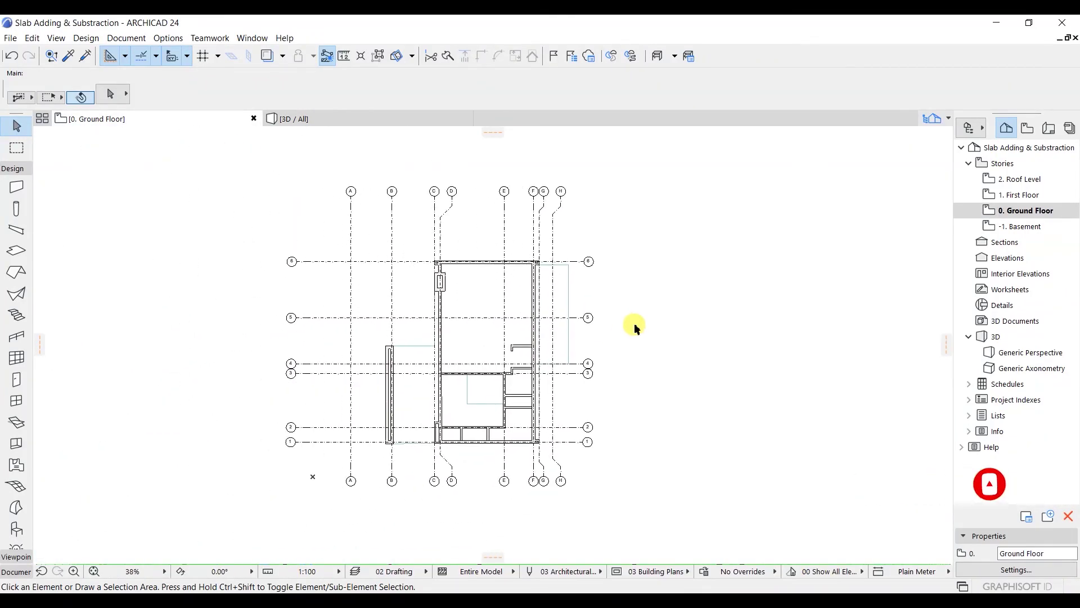